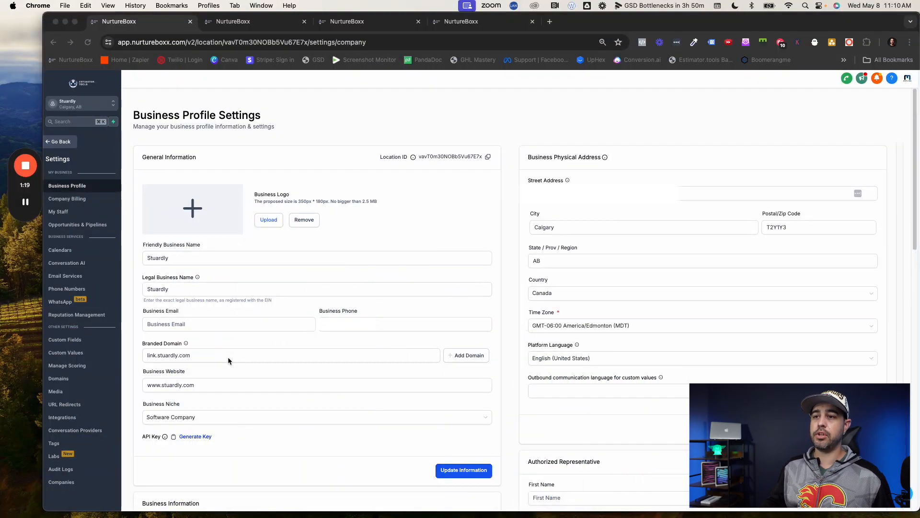
Clear the existing branded domain from the sub-account's Business Profile settings
{"action": "left_click_drag", "start_coordinate": [221, 355], "coordinate": [148, 355]}
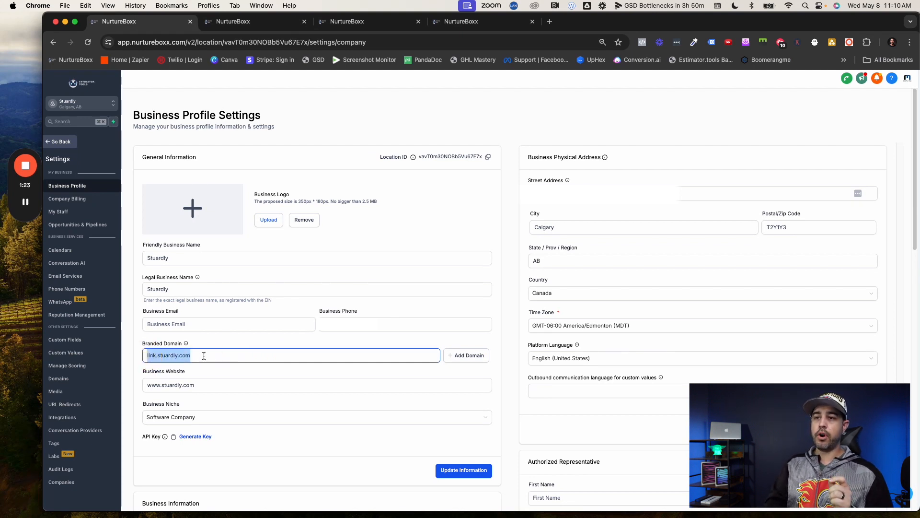
{"action": "key", "text": "BackSpace"}
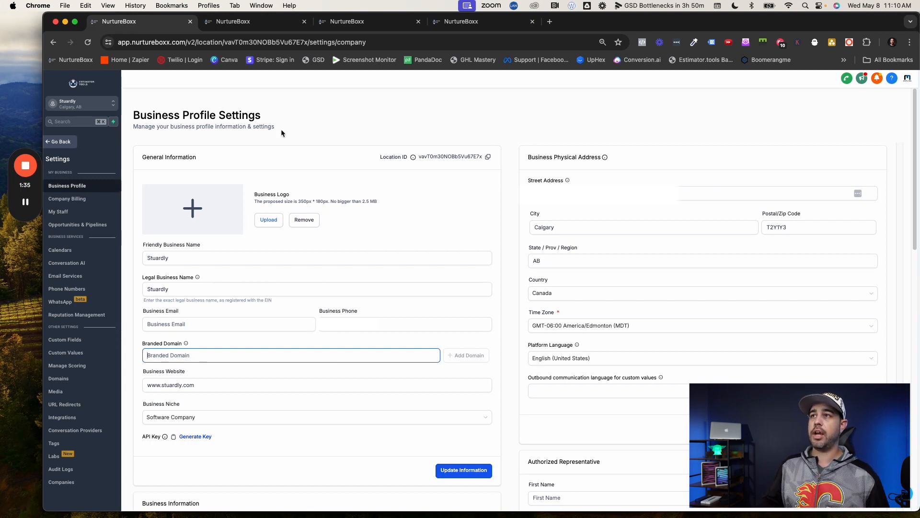
Examine the domain used in the booking link of the newly configured calendar
{"action": "left_click", "coordinate": [356, 21]}
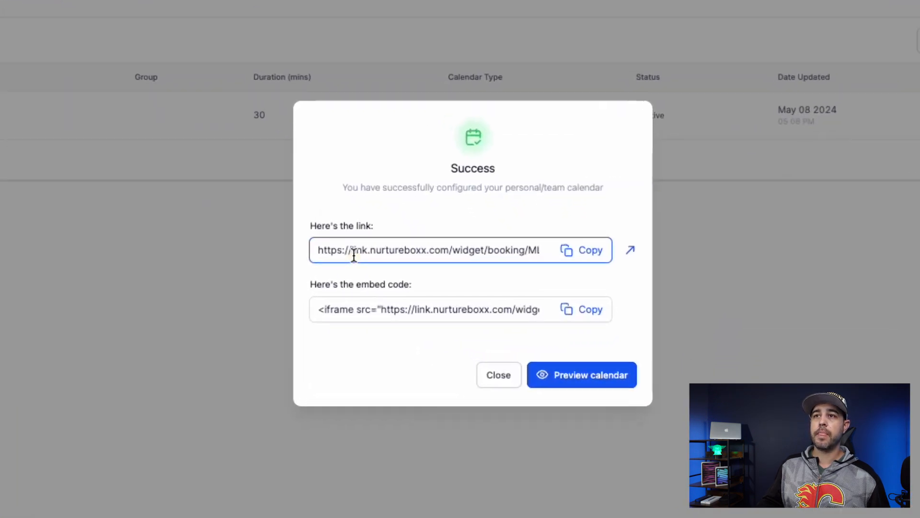
{"action": "left_click", "coordinate": [416, 290]}
{"action": "left_click", "coordinate": [352, 252]}
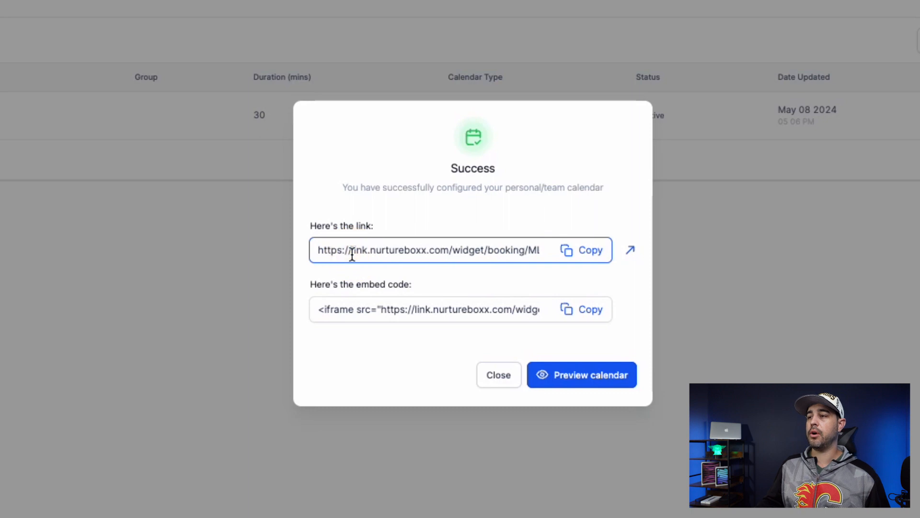
{"action": "left_click_drag", "start_coordinate": [350, 252], "coordinate": [448, 254]}
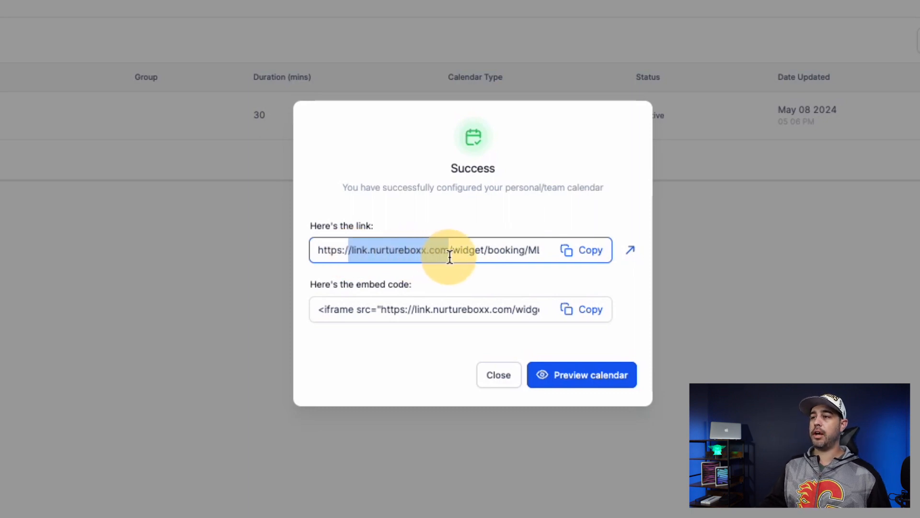
{"action": "left_click", "coordinate": [274, 262]}
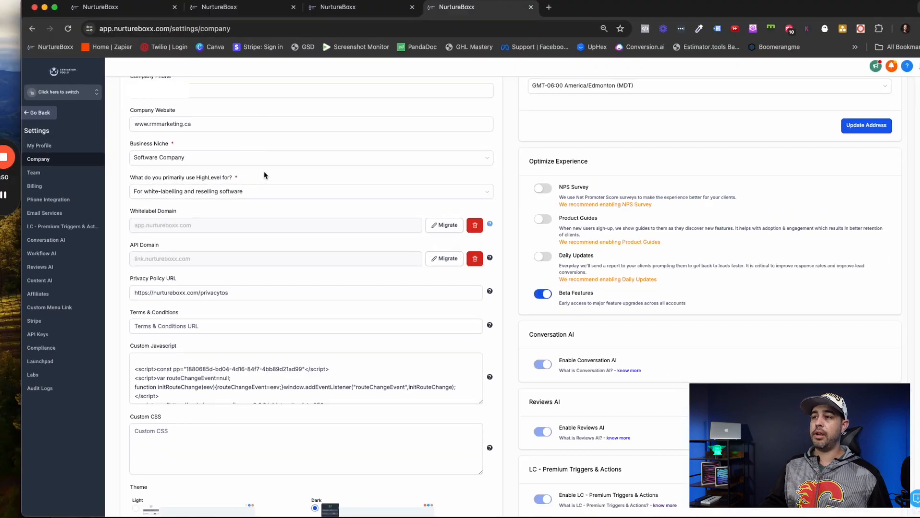
Examine the API Domain setting in the agency's company settings
{"action": "left_click_drag", "start_coordinate": [147, 251], "coordinate": [189, 253]}
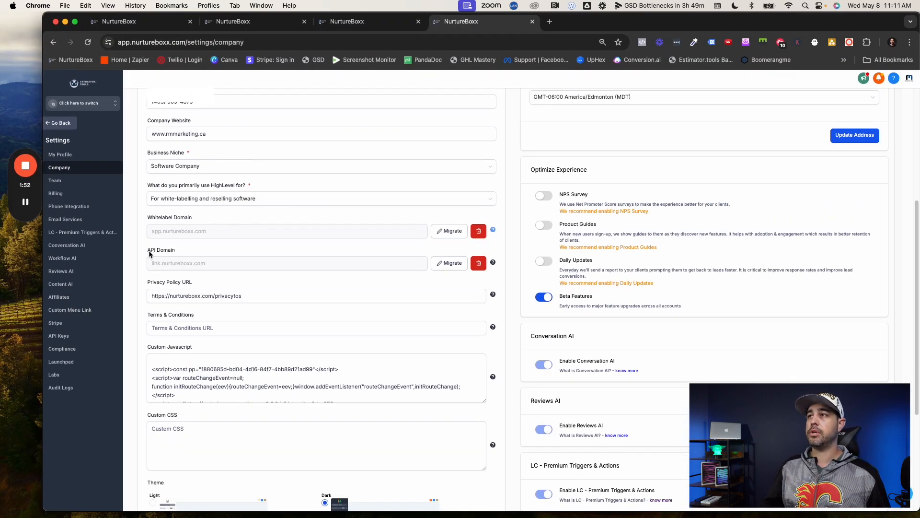
{"action": "left_click", "coordinate": [266, 249]}
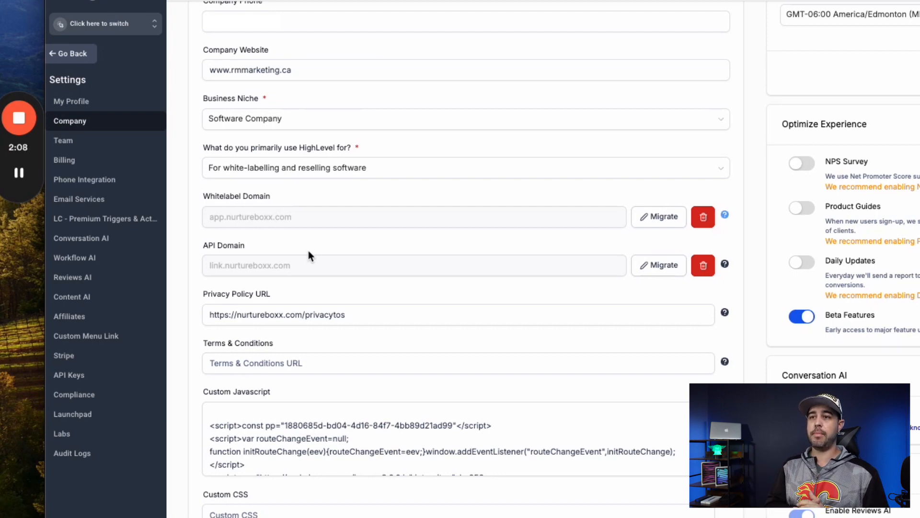
{"action": "left_click", "coordinate": [205, 246]}
{"action": "left_click_drag", "start_coordinate": [204, 246], "coordinate": [262, 245]}
{"action": "left_click", "coordinate": [261, 246]}
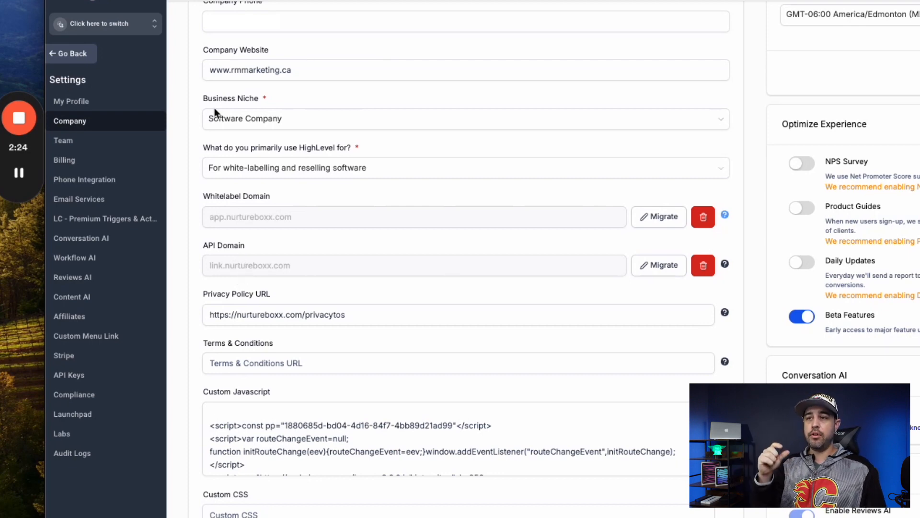
Compare the sub-account's Branded Domain setting with the root domain in the calendar's booking link
{"action": "left_click", "coordinate": [139, 10]}
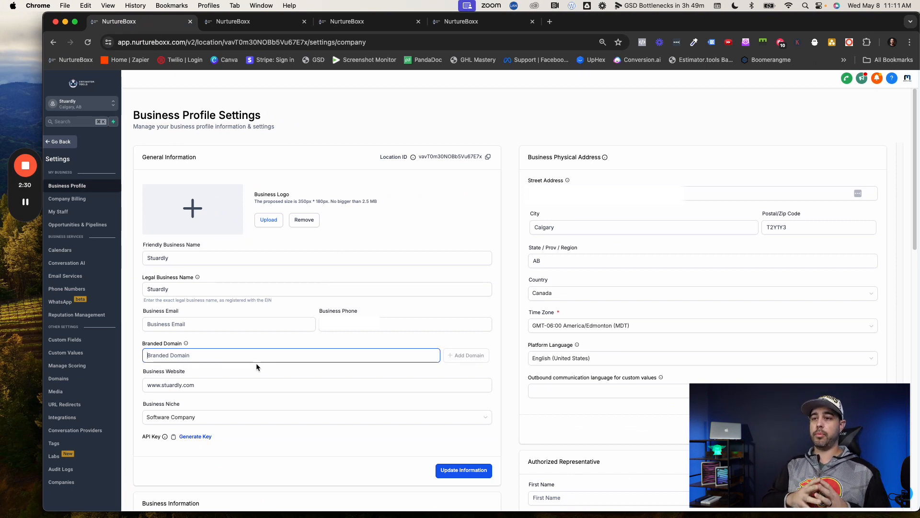
{"action": "left_click", "coordinate": [317, 21]}
{"action": "left_click", "coordinate": [277, 25]}
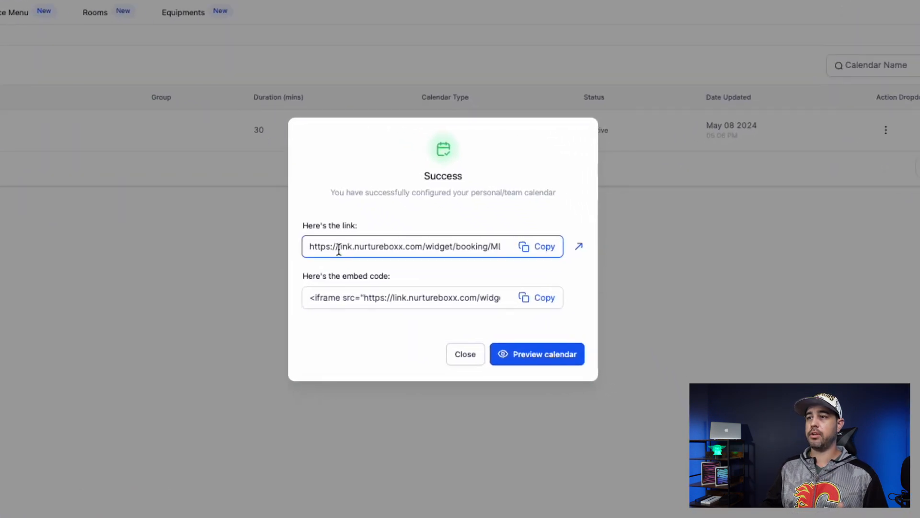
{"action": "left_click", "coordinate": [465, 307]}
{"action": "left_click_drag", "start_coordinate": [363, 249], "coordinate": [424, 250]}
{"action": "left_click", "coordinate": [208, 265]}
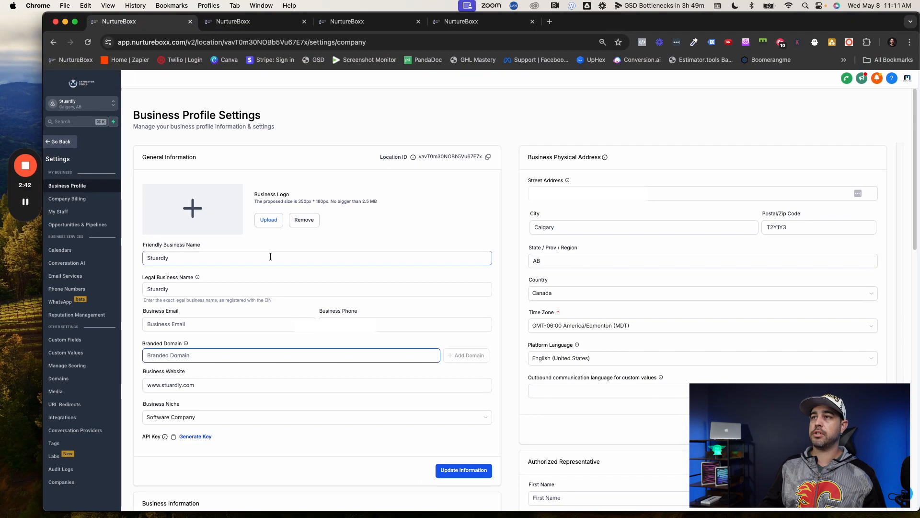
Enter link.stuardly.com as the branded domain in the Business Profile and start connecting it
{"action": "left_click", "coordinate": [222, 355]}
{"action": "type", "text": "link."}
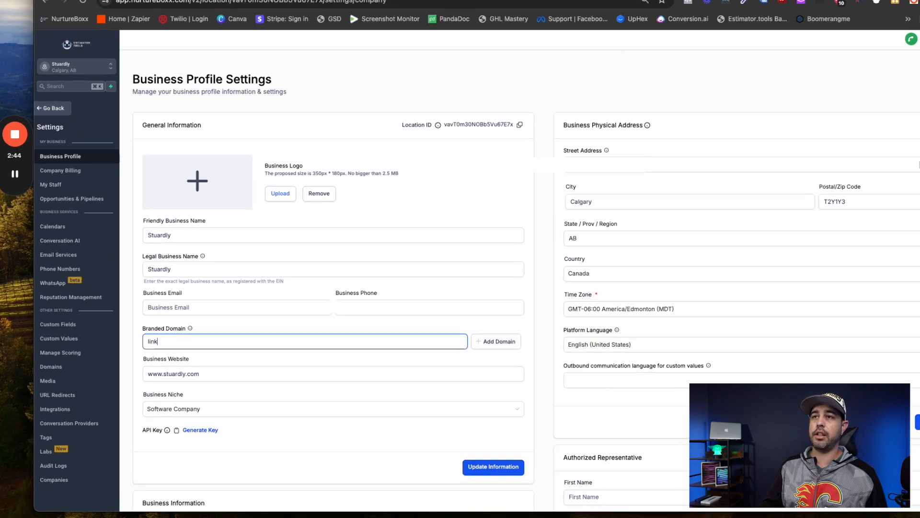
{"action": "type", "text": "stuard"}
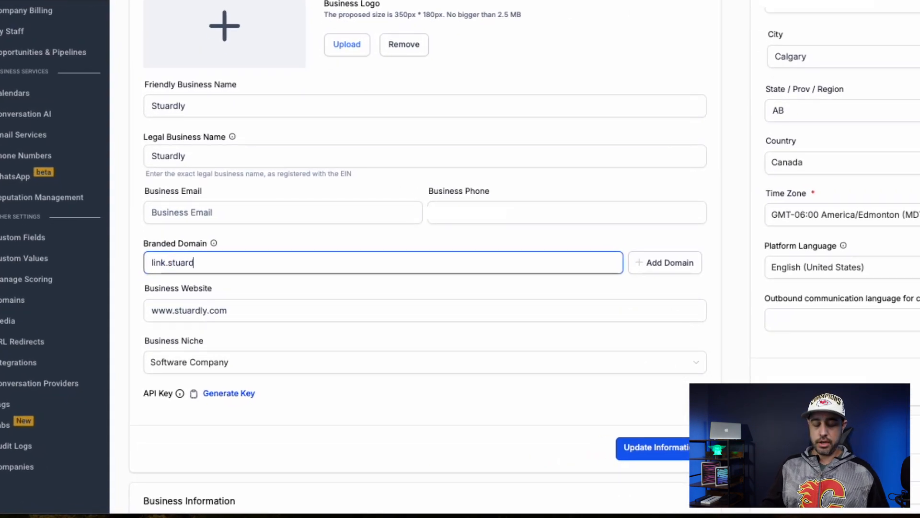
{"action": "type", "text": "ly.com"}
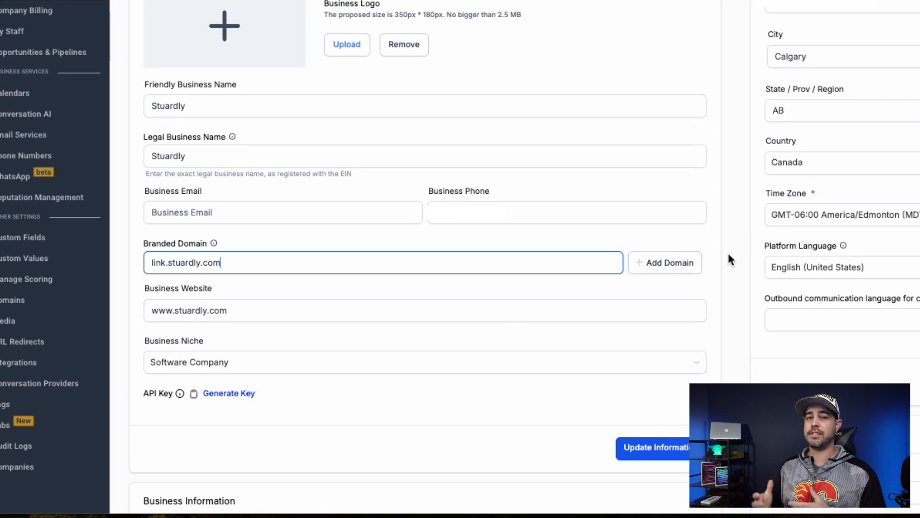
{"action": "left_click_drag", "start_coordinate": [232, 261], "coordinate": [149, 263]}
{"action": "left_click", "coordinate": [489, 285]}
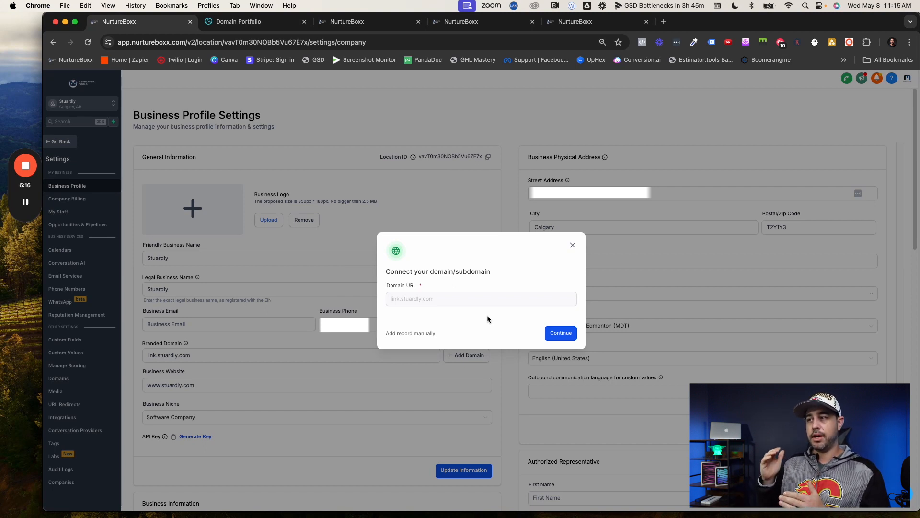
Choose manual record setup for link.stuardly.com and copy the required value of the CNAME record
{"action": "left_click", "coordinate": [412, 334]}
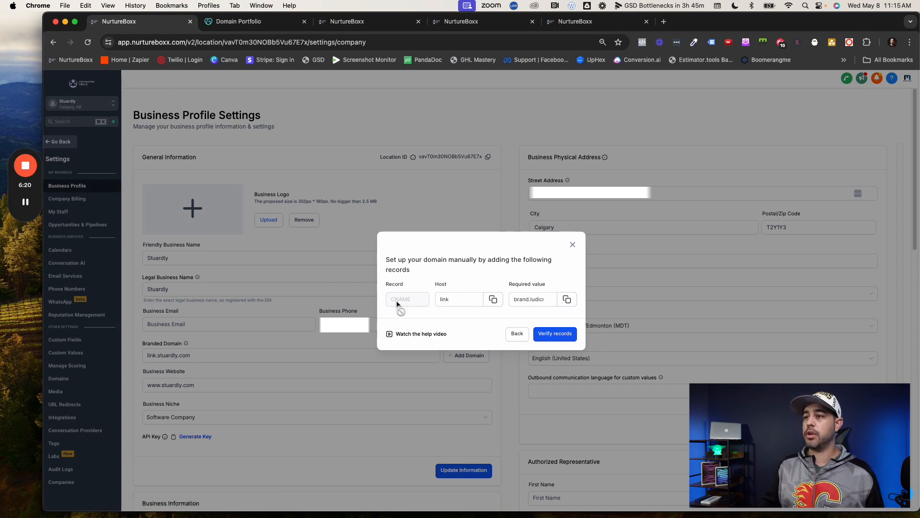
{"action": "left_click", "coordinate": [456, 299]}
{"action": "left_click", "coordinate": [522, 300]}
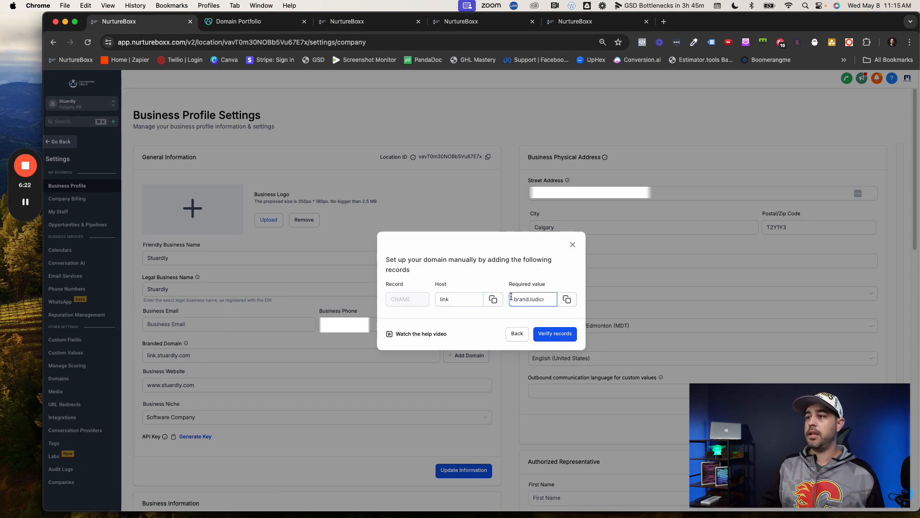
{"action": "triple_click", "coordinate": [522, 300]}
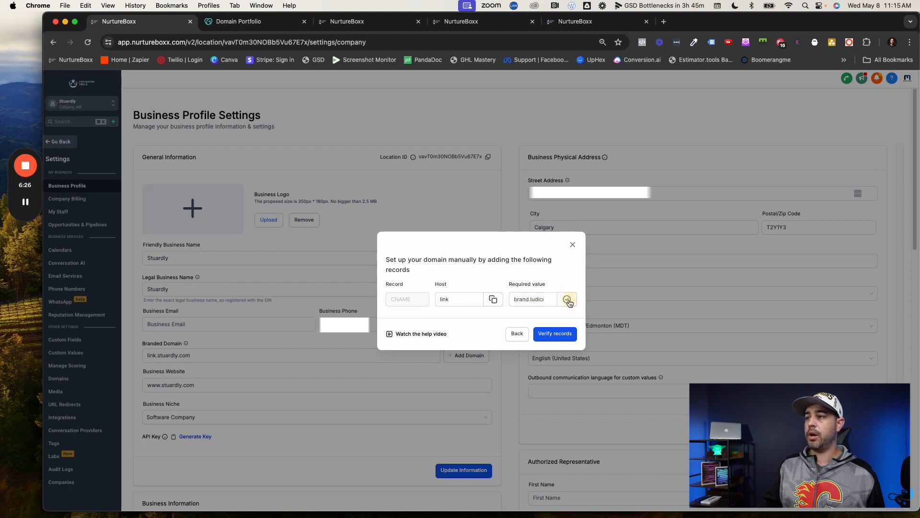
Switch to the GoDaddy domain portfolio and open the DNS records of stuardly.com
{"action": "left_click", "coordinate": [261, 22]}
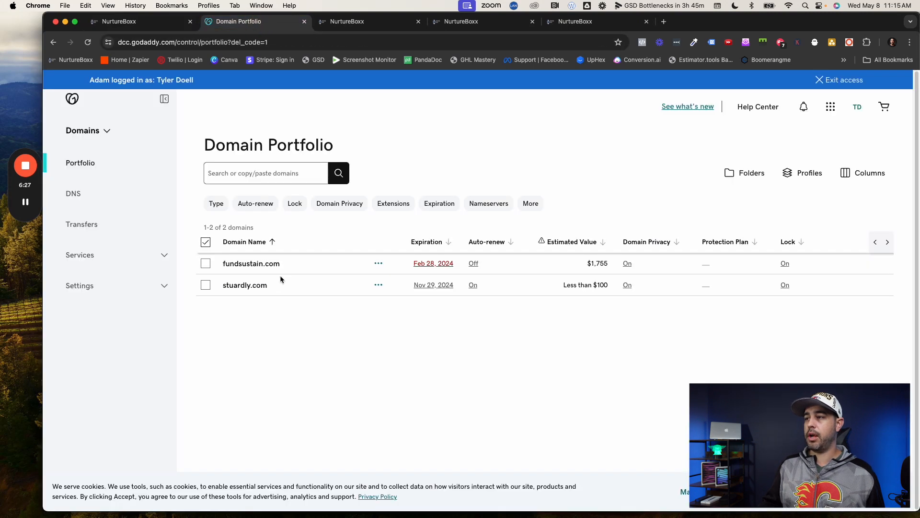
{"action": "left_click", "coordinate": [263, 286]}
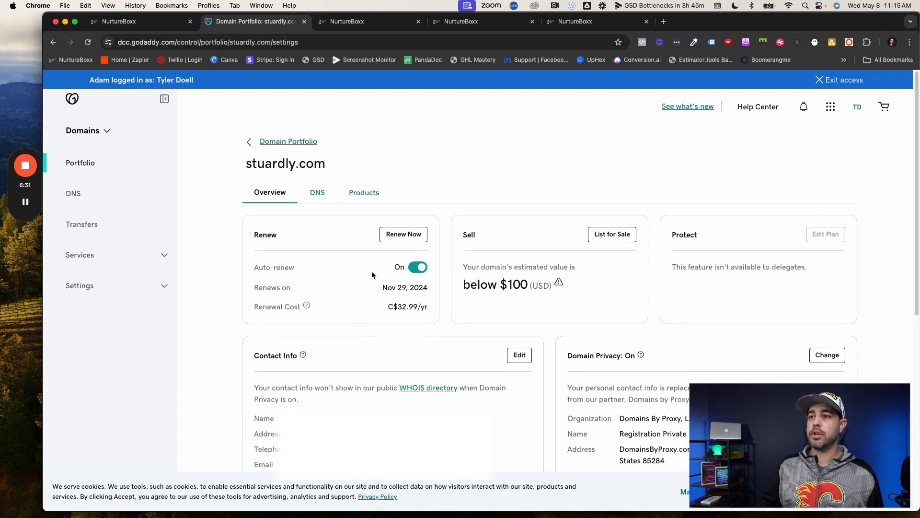
{"action": "left_click", "coordinate": [320, 196]}
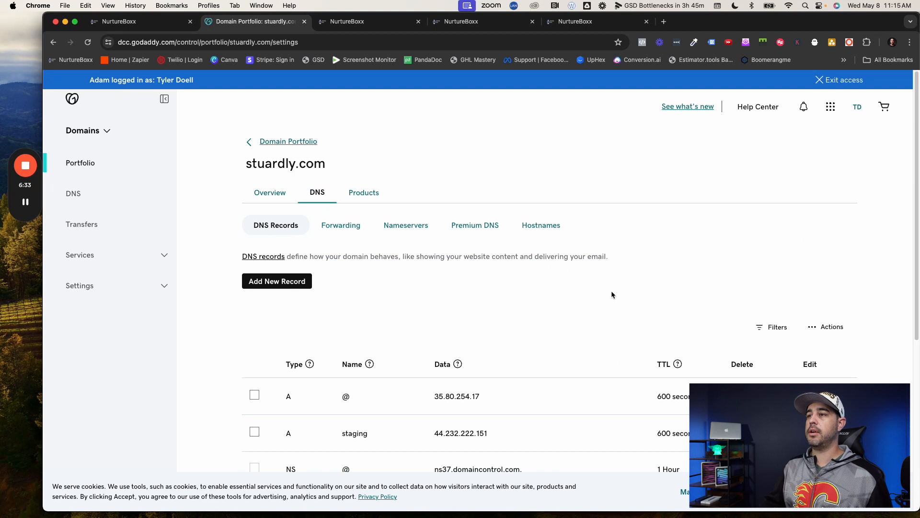
Add and save a CNAME DNS record for stuardly.com with name link and value brand.ludicrous.cloud
{"action": "left_click", "coordinate": [284, 282]}
{"action": "left_click", "coordinate": [316, 345]}
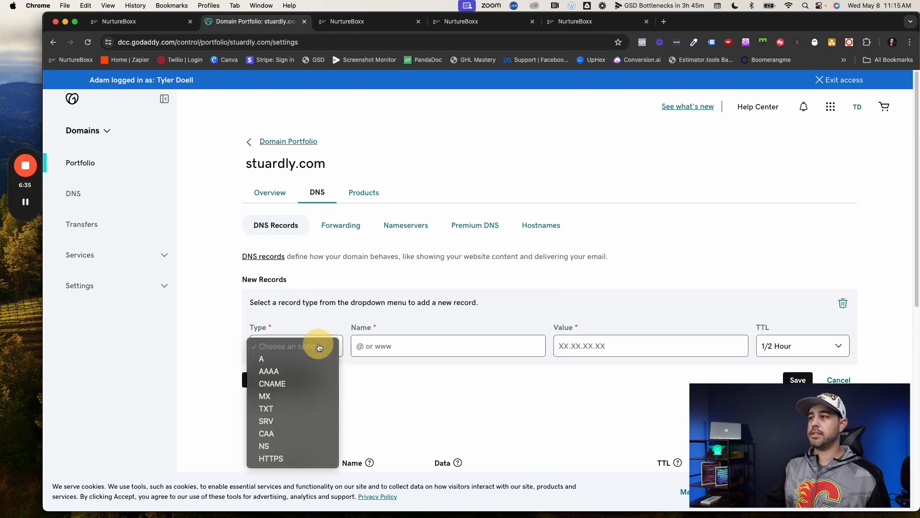
{"action": "left_click", "coordinate": [309, 379]}
{"action": "left_click", "coordinate": [314, 352]}
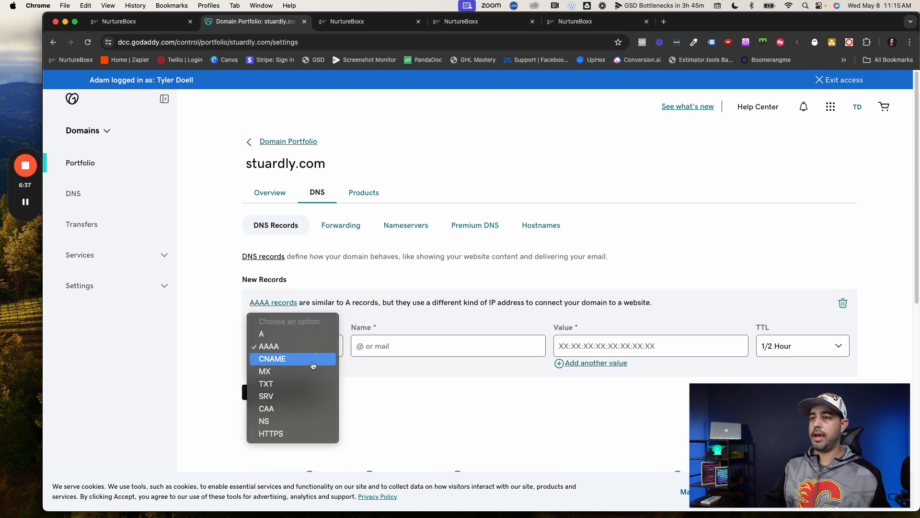
{"action": "left_click", "coordinate": [312, 359]}
{"action": "left_click", "coordinate": [402, 346]}
{"action": "type", "text": "link"}
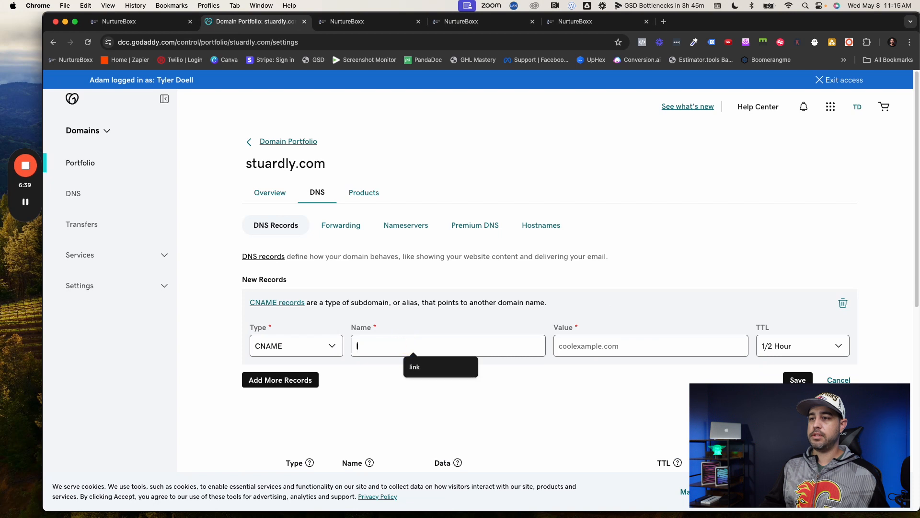
{"action": "left_click", "coordinate": [570, 345]}
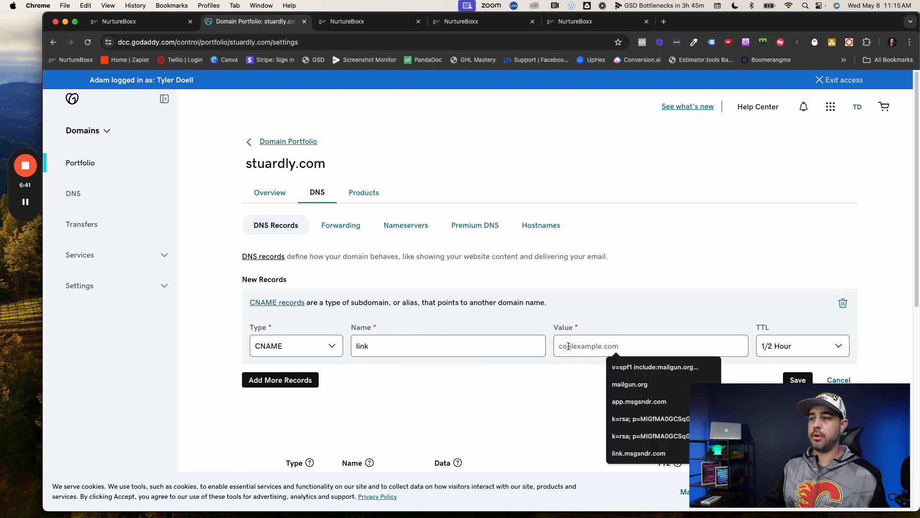
{"action": "type", "text": "brand.ludicrous.cloud"}
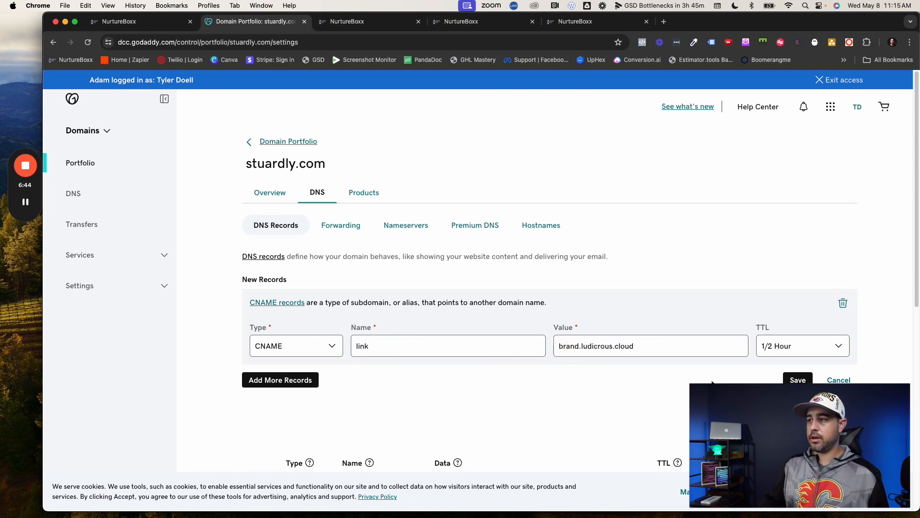
{"action": "left_click", "coordinate": [803, 380]}
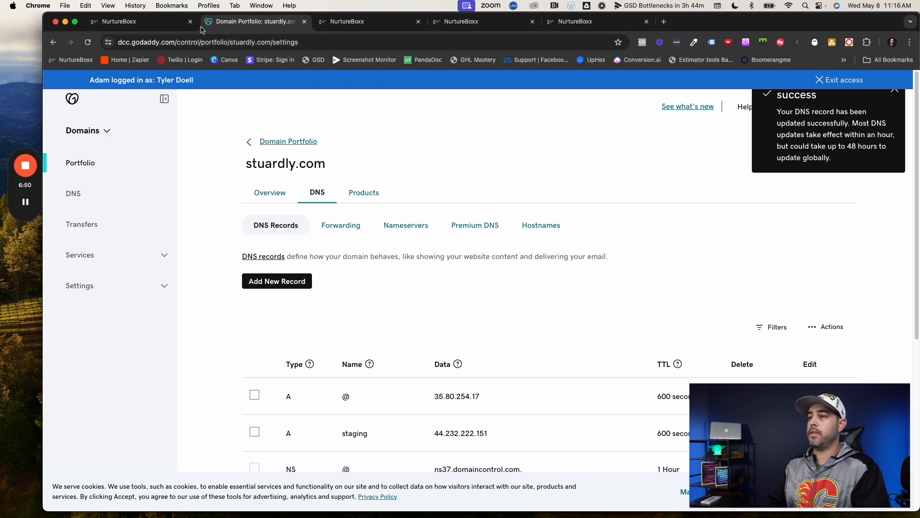
Return to the domain setup in NurtureBoxx and verify the DNS records for link.stuardly.com
{"action": "left_click", "coordinate": [170, 22]}
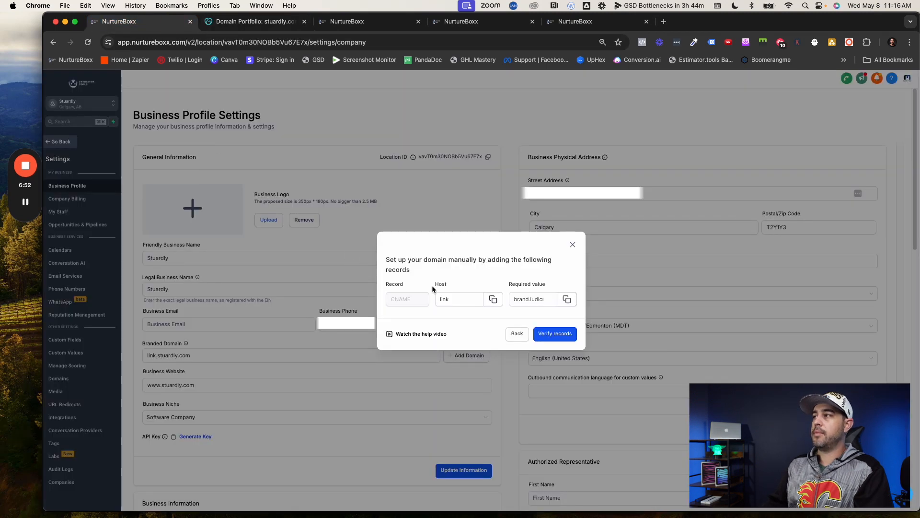
{"action": "left_click", "coordinate": [558, 337]}
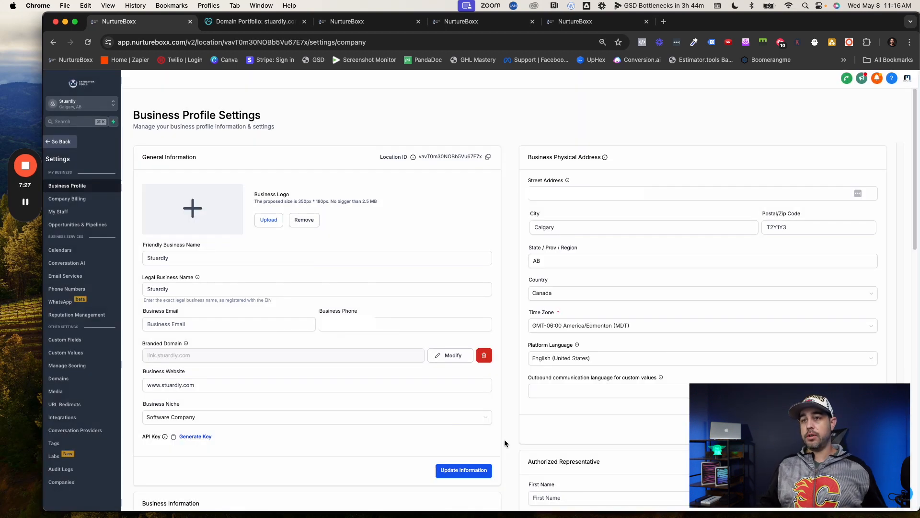
Reload the calendar settings, open the sharing options of Stuardly Calendar and check the domain in its scheduling link
{"action": "left_click", "coordinate": [367, 25]}
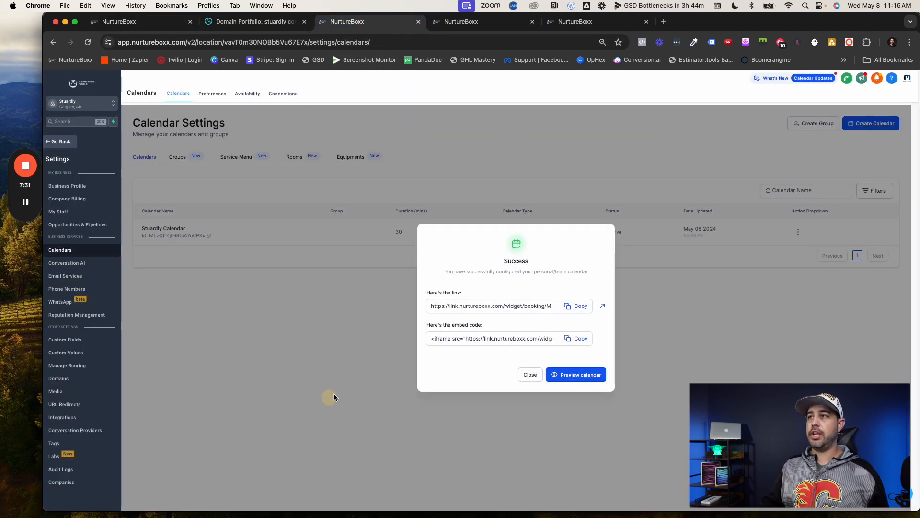
{"action": "left_click", "coordinate": [531, 374]}
{"action": "left_click", "coordinate": [87, 42]}
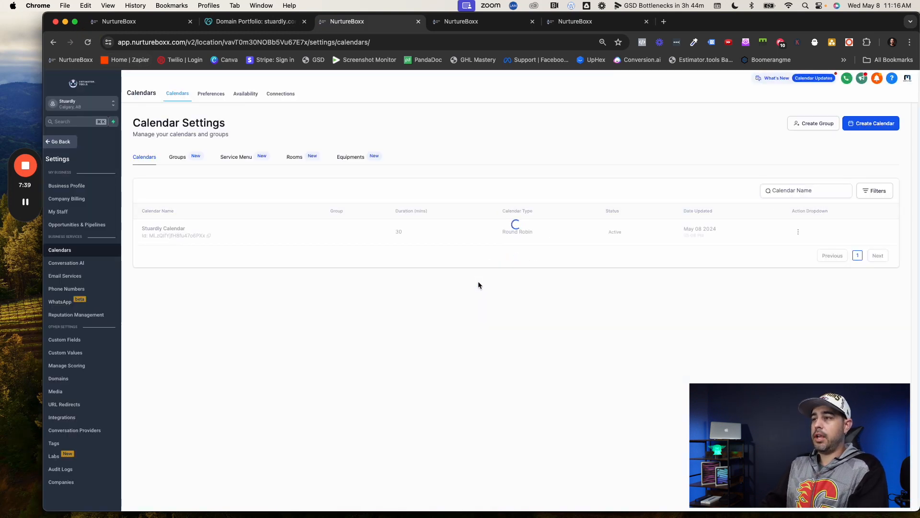
{"action": "left_click", "coordinate": [798, 232]}
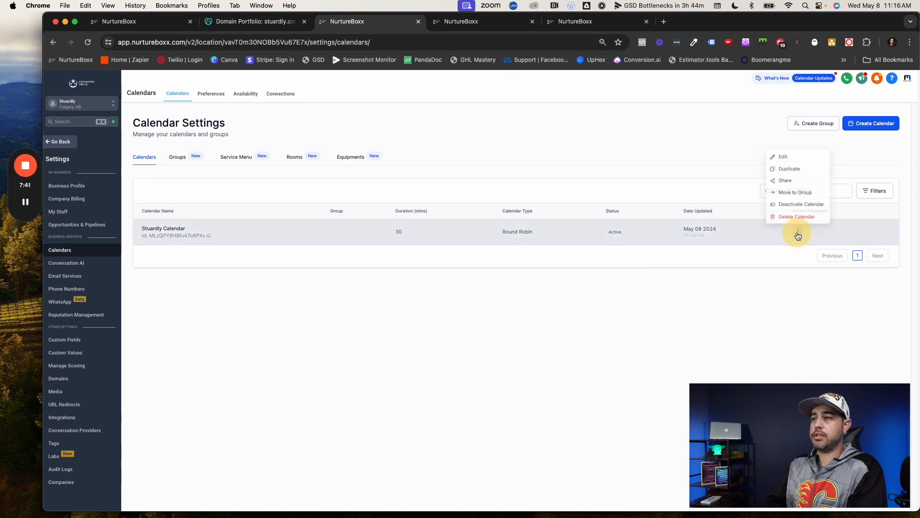
{"action": "left_click", "coordinate": [787, 180]}
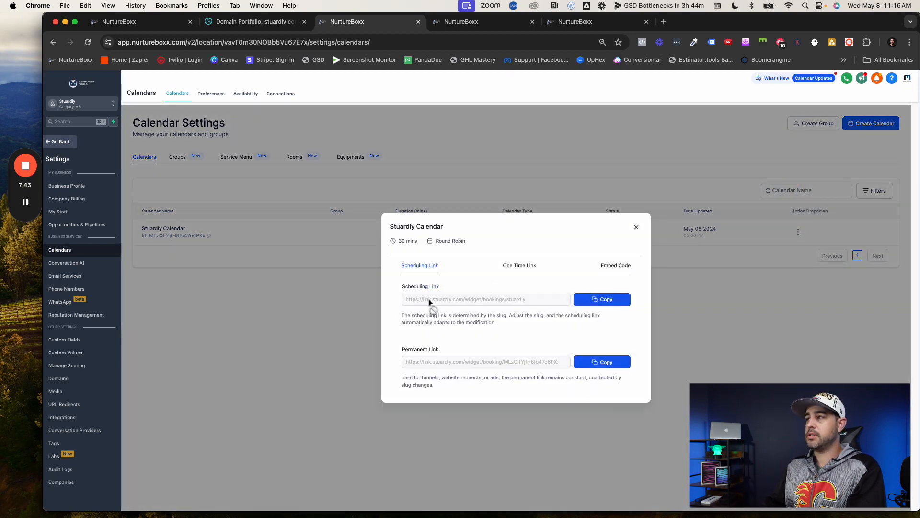
{"action": "left_click_drag", "start_coordinate": [424, 301], "coordinate": [467, 304]}
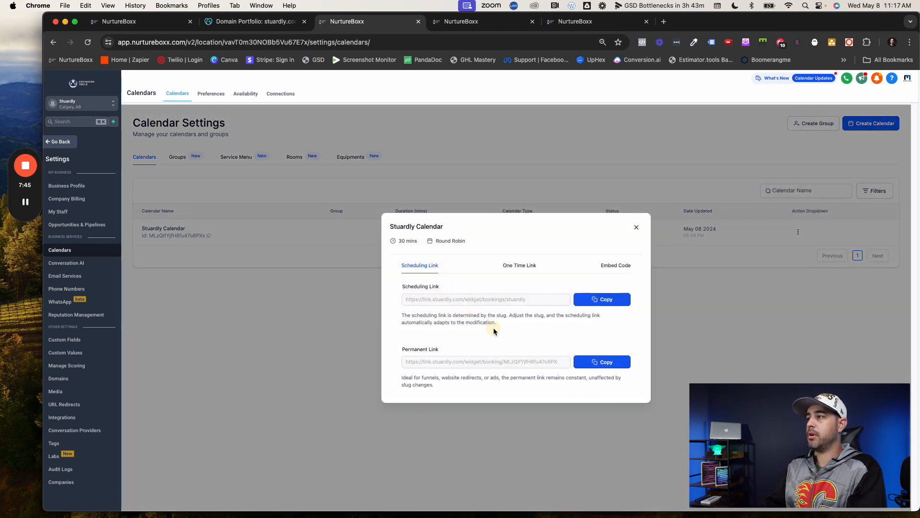
Close the calendar's sharing options and compare the sub-account's business profile and email services with the agency's company and email settings
{"action": "left_click", "coordinate": [637, 228]}
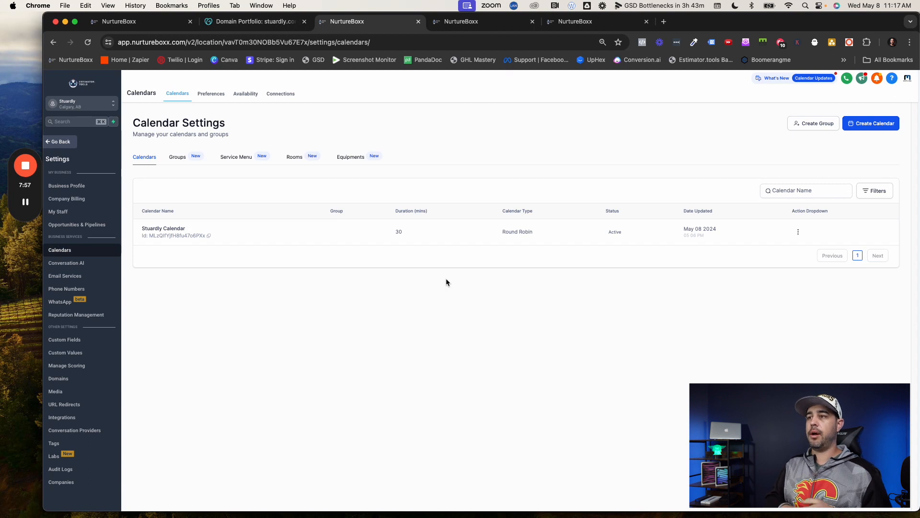
{"action": "left_click", "coordinate": [77, 186]}
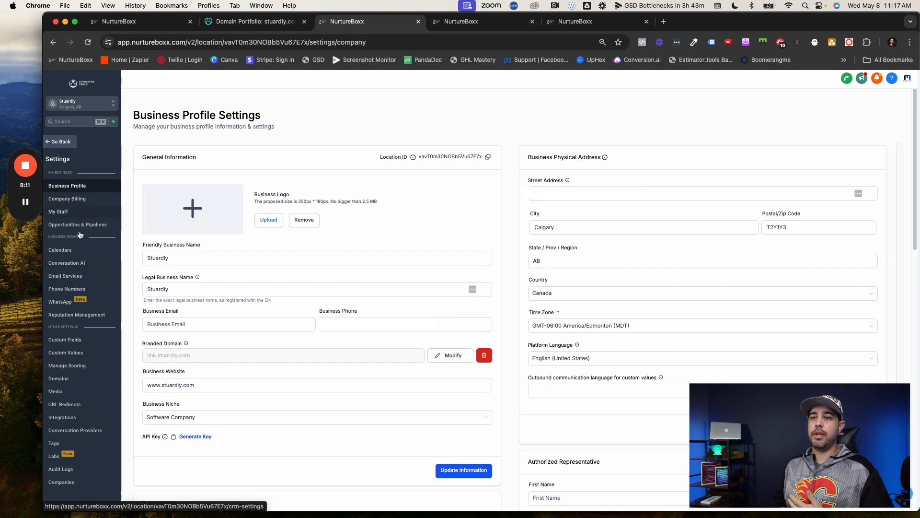
{"action": "left_click", "coordinate": [67, 276]}
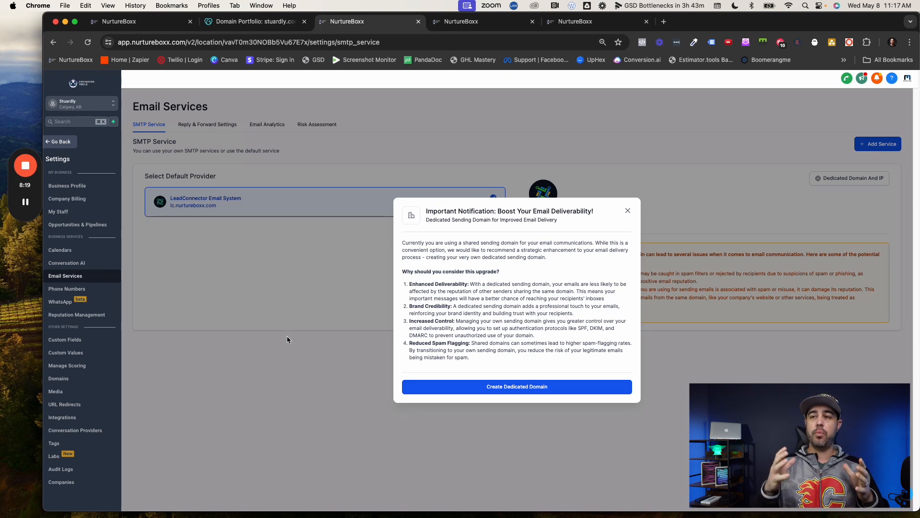
{"action": "left_click", "coordinate": [563, 27]}
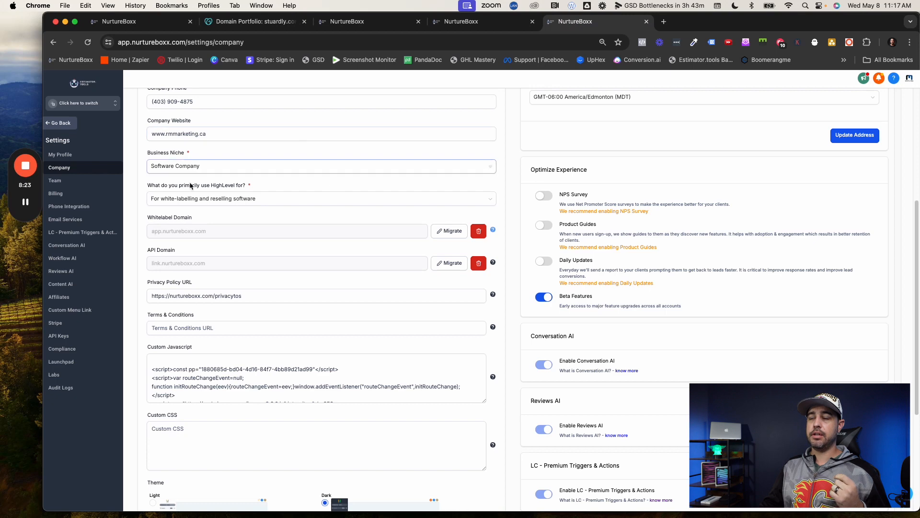
{"action": "left_click", "coordinate": [494, 23]}
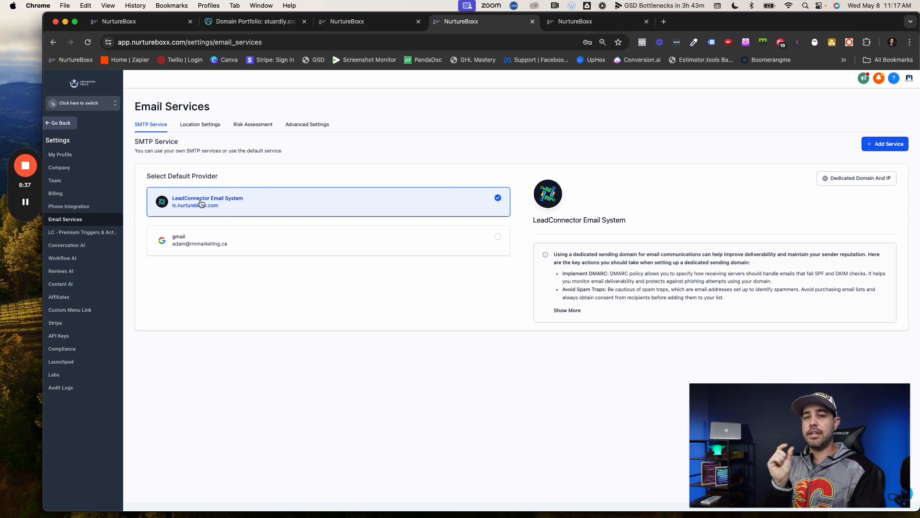
Add m.stuardly.com as a dedicated sending domain in the Stuardly sub-account's email services and bring up its manual DNS records
{"action": "left_click", "coordinate": [157, 24]}
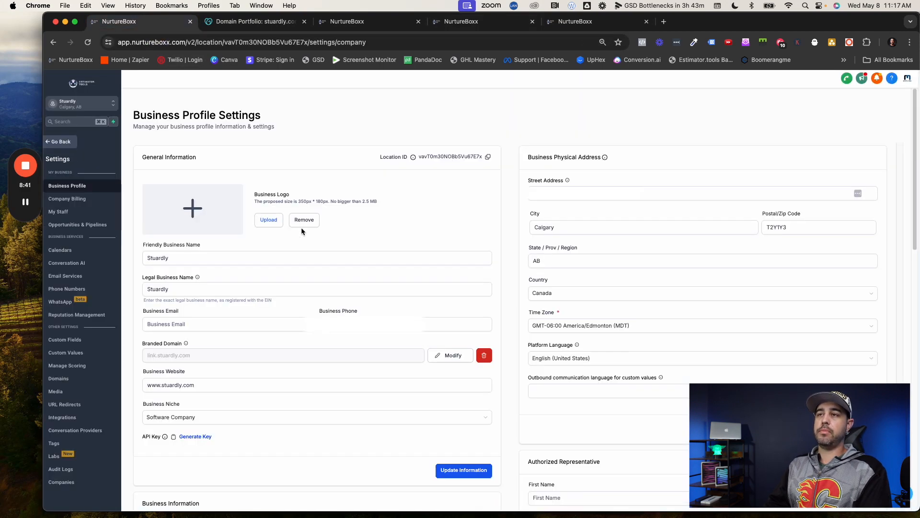
{"action": "left_click", "coordinate": [84, 280]}
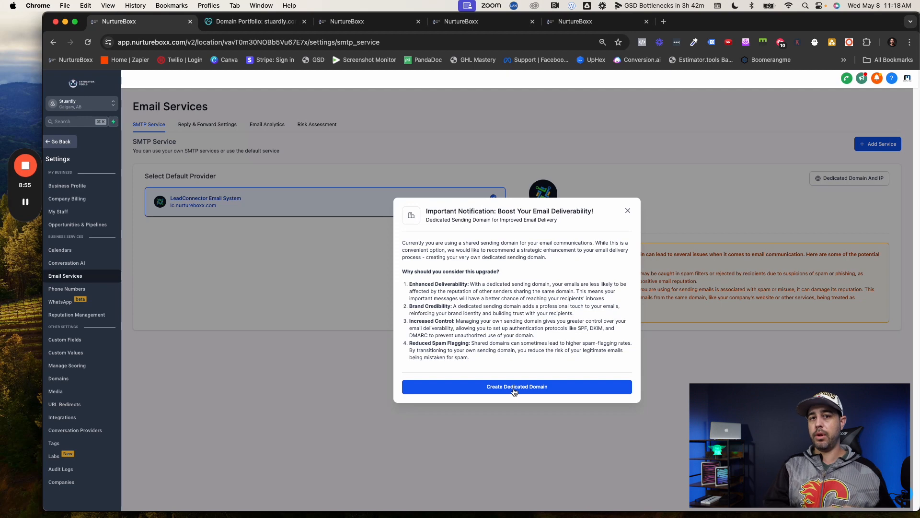
{"action": "left_click", "coordinate": [514, 389]}
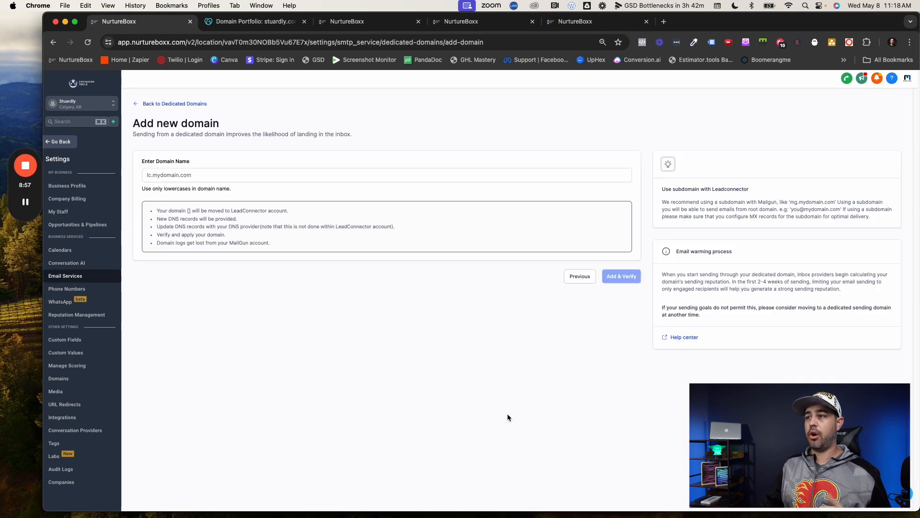
{"action": "left_click", "coordinate": [243, 175]}
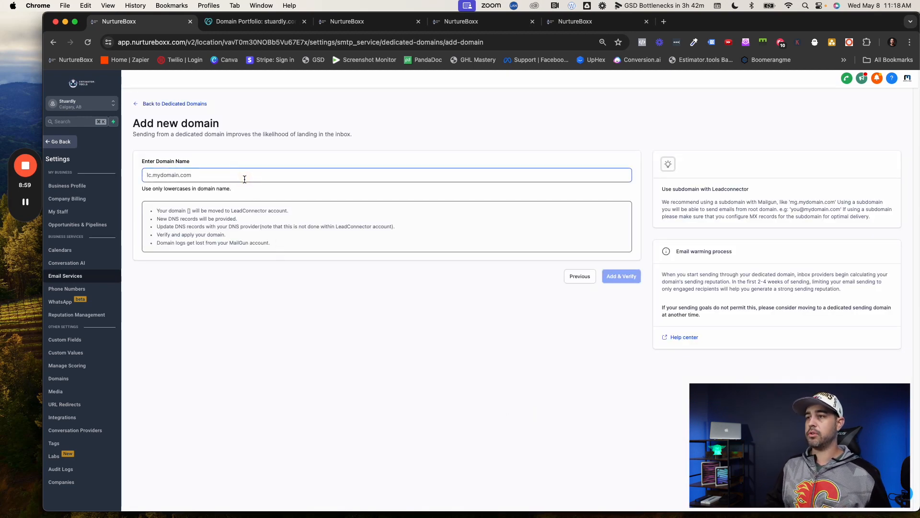
{"action": "type", "text": "m.stuardl"}
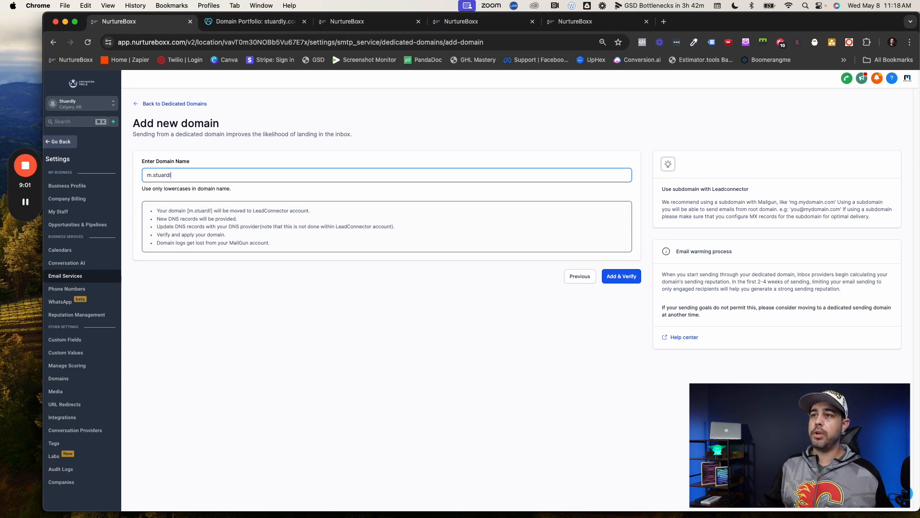
{"action": "type", "text": "y.com"}
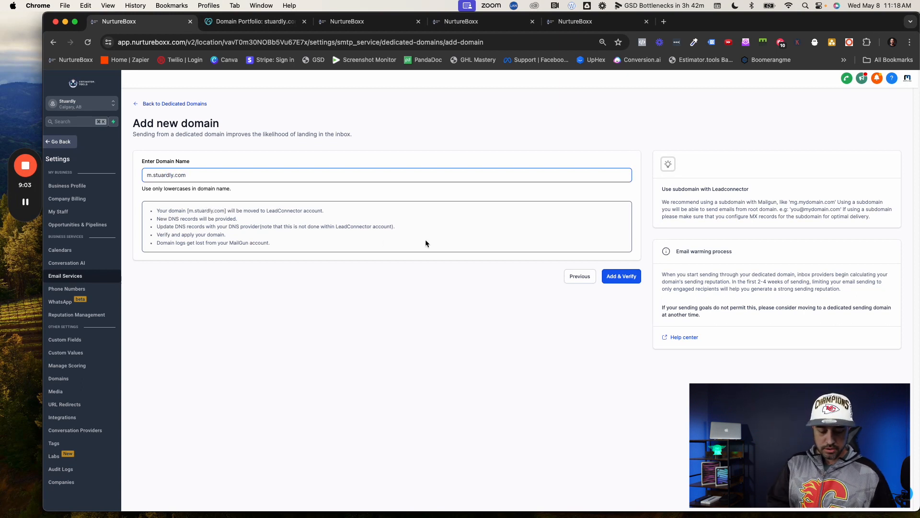
{"action": "left_click", "coordinate": [623, 276]}
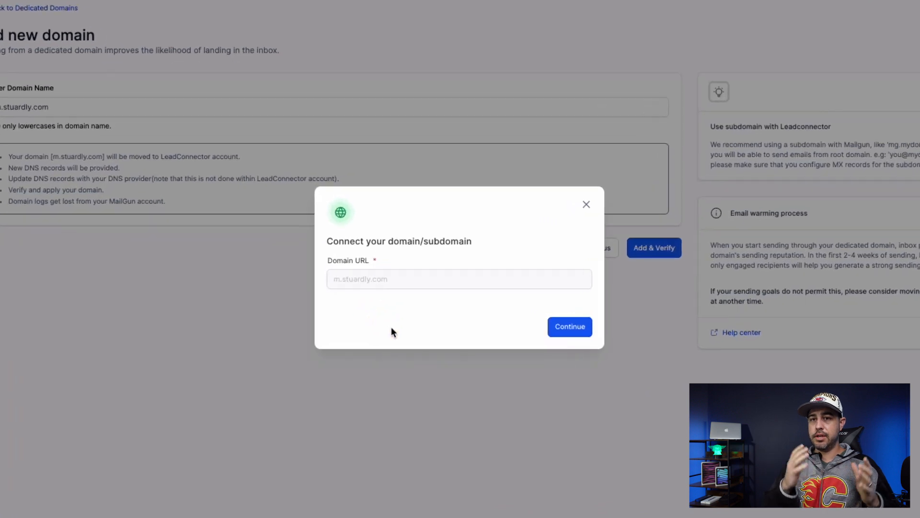
{"action": "left_click", "coordinate": [429, 333]}
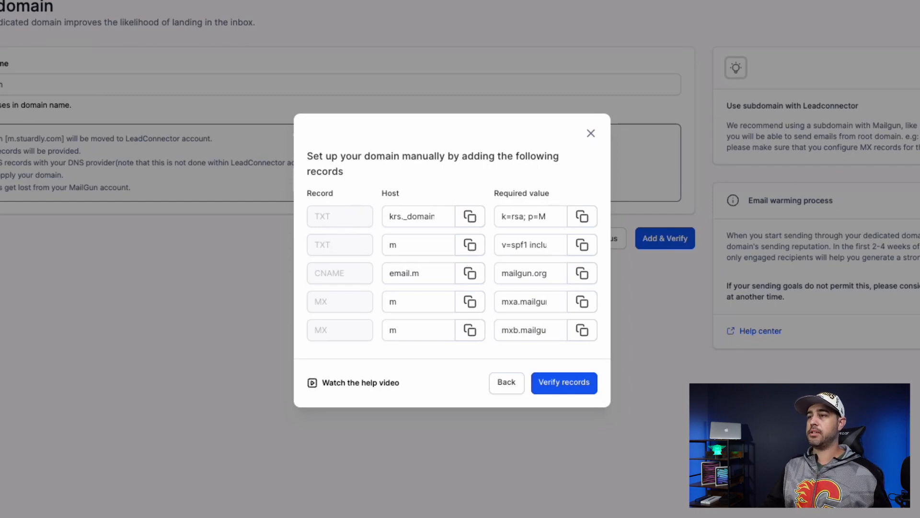
Move the GoDaddy DNS page into its own window and place it side by side with the NurtureBoxx window
{"action": "left_click_drag", "start_coordinate": [275, 21], "coordinate": [371, 101]}
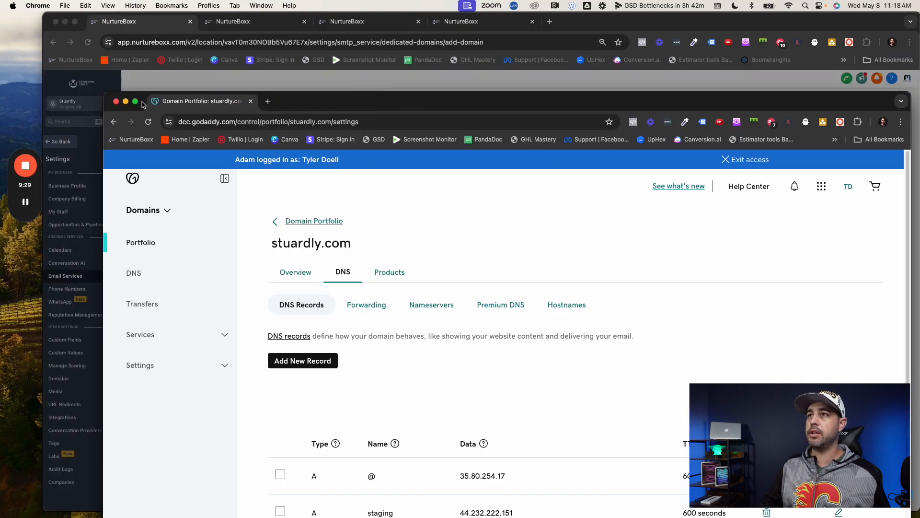
{"action": "left_click_drag", "start_coordinate": [135, 101], "coordinate": [177, 145]}
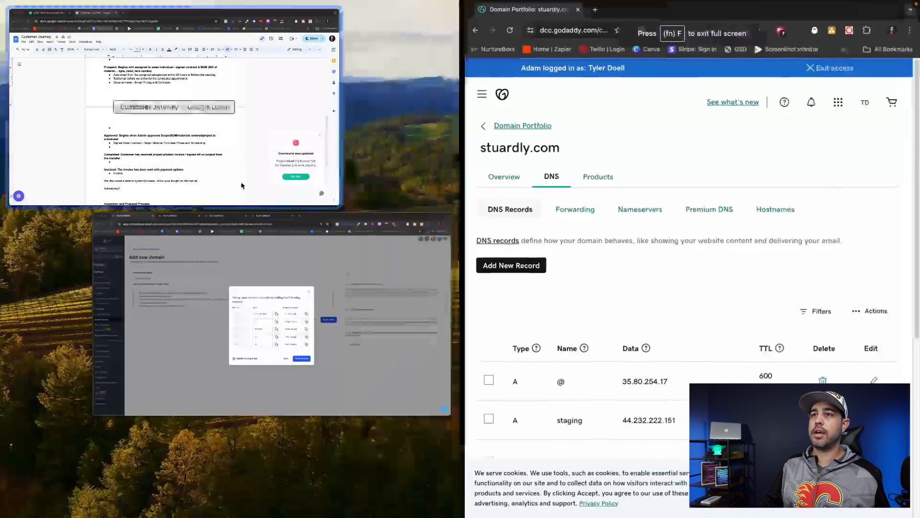
{"action": "left_click", "coordinate": [364, 302]}
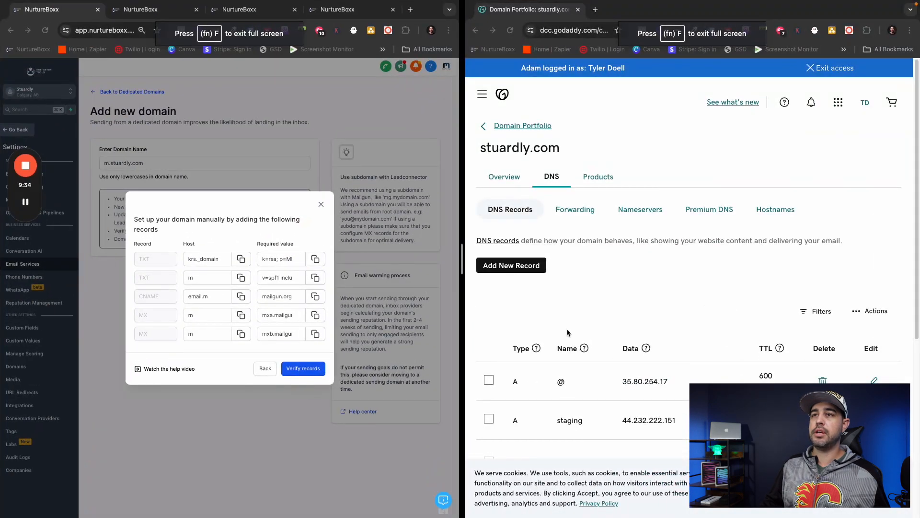
Add and save a TXT DNS record for stuardly.com with name krs._domainkey.m and the required k=rsa value copied from the domain setup
{"action": "left_click", "coordinate": [535, 264]}
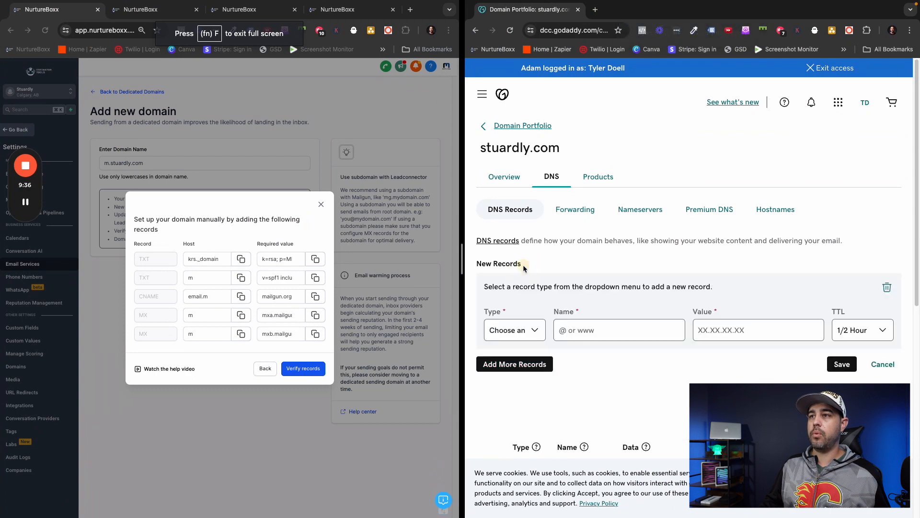
{"action": "left_click", "coordinate": [534, 330]}
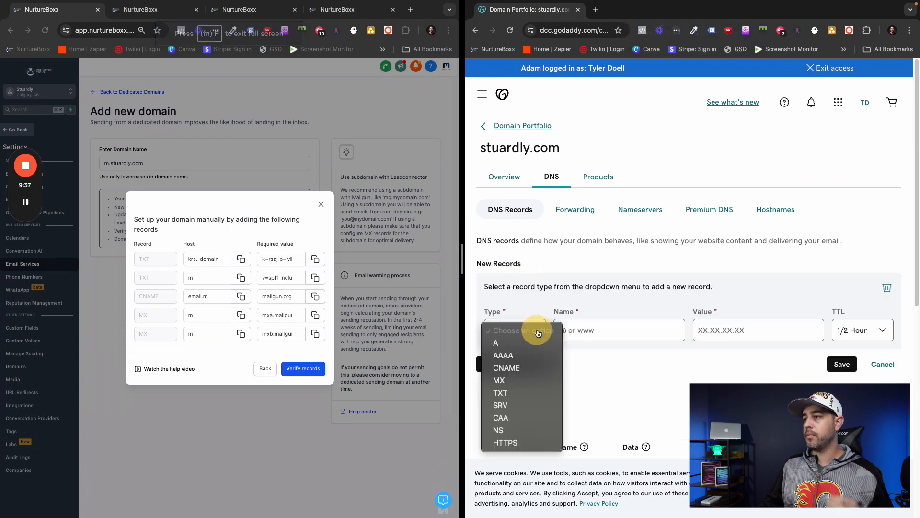
{"action": "left_click", "coordinate": [527, 395]}
{"action": "left_click", "coordinate": [242, 259]}
{"action": "left_click", "coordinate": [242, 260]}
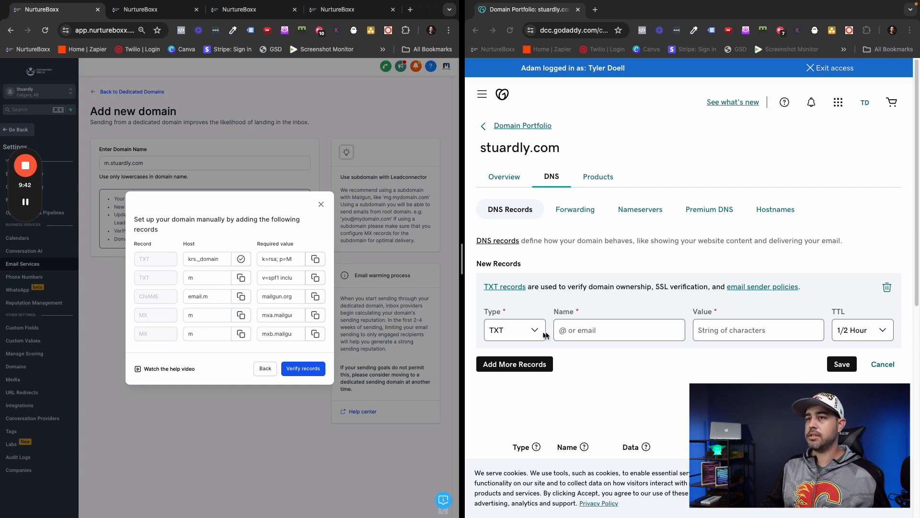
{"action": "left_click", "coordinate": [582, 332]}
{"action": "key", "text": "ctrl+v"}
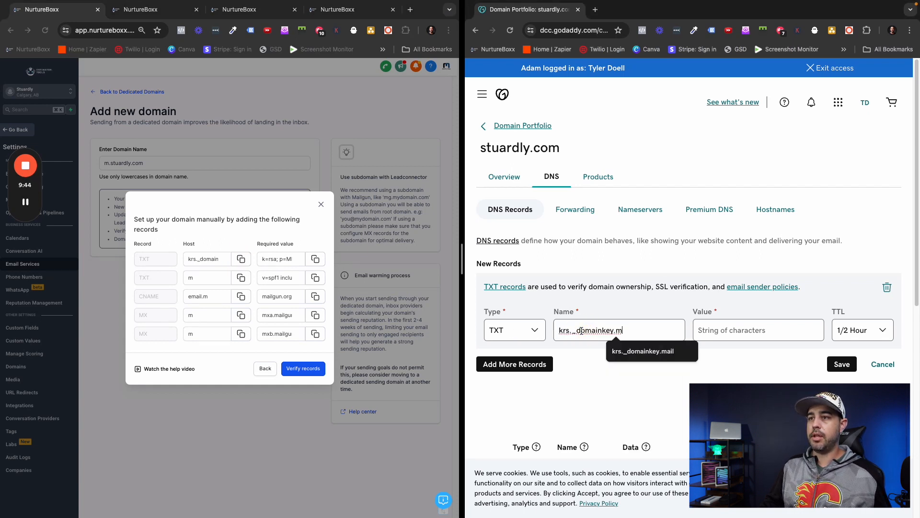
{"action": "left_click", "coordinate": [315, 260]}
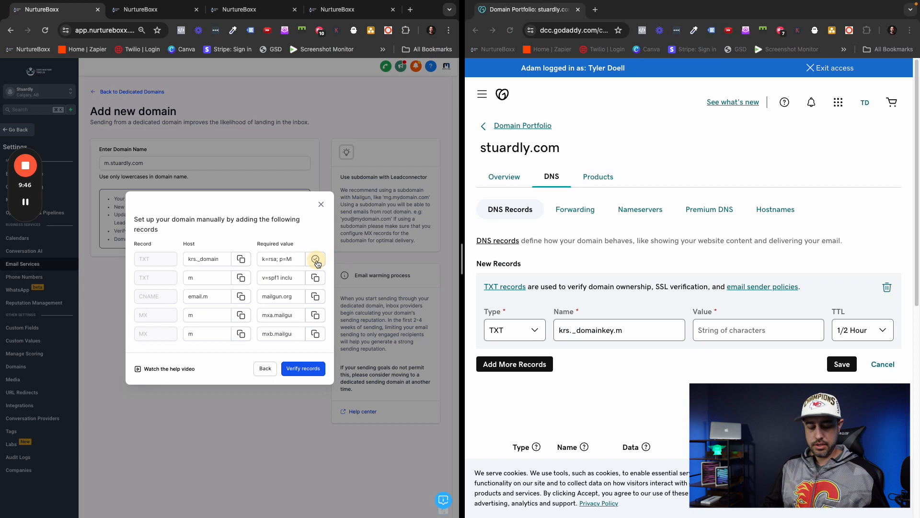
{"action": "left_click", "coordinate": [717, 335]}
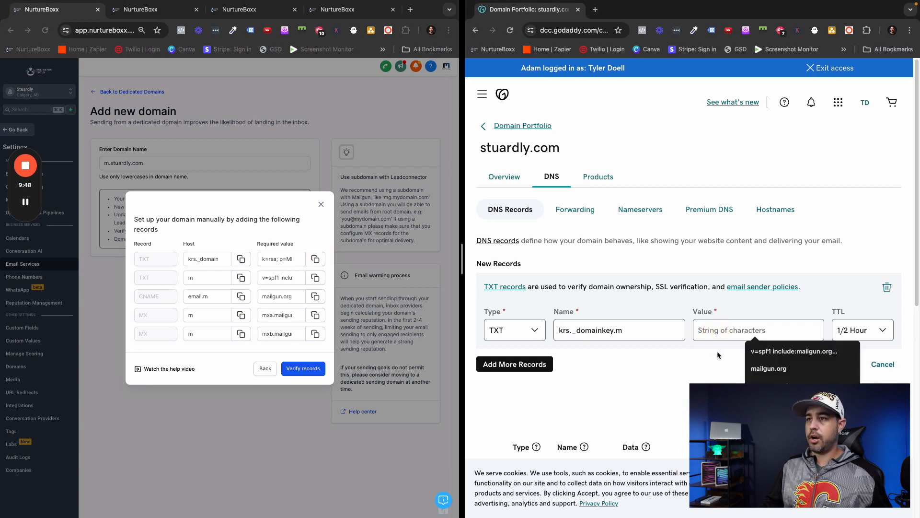
{"action": "key", "text": "ctrl+v"}
{"action": "left_click", "coordinate": [819, 369]}
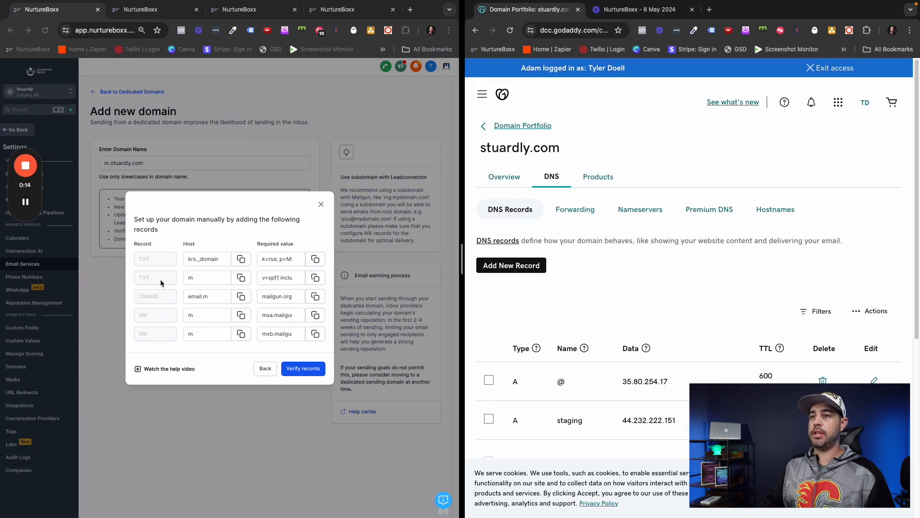
Add and save a TXT DNS record for stuardly.com with name m and the required v=spf1 value copied from the domain setup
{"action": "left_click", "coordinate": [518, 265]}
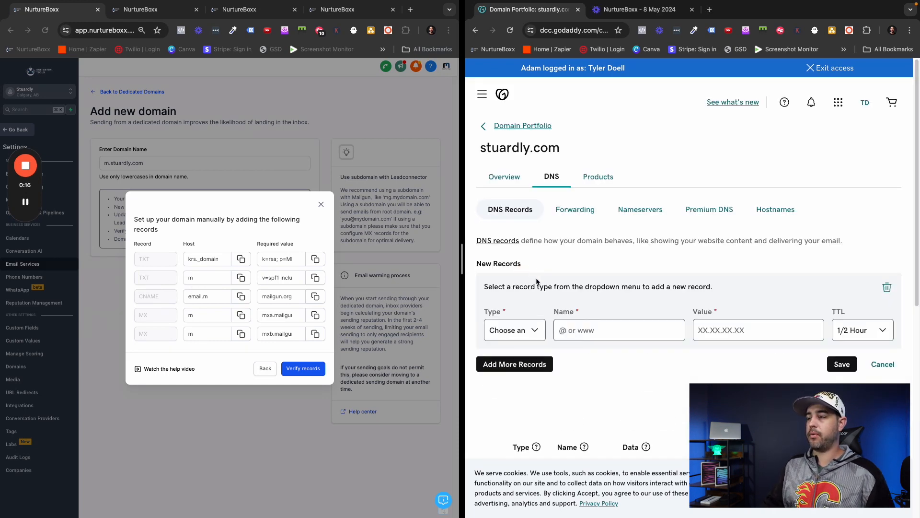
{"action": "left_click", "coordinate": [534, 331]}
{"action": "left_click", "coordinate": [516, 393]}
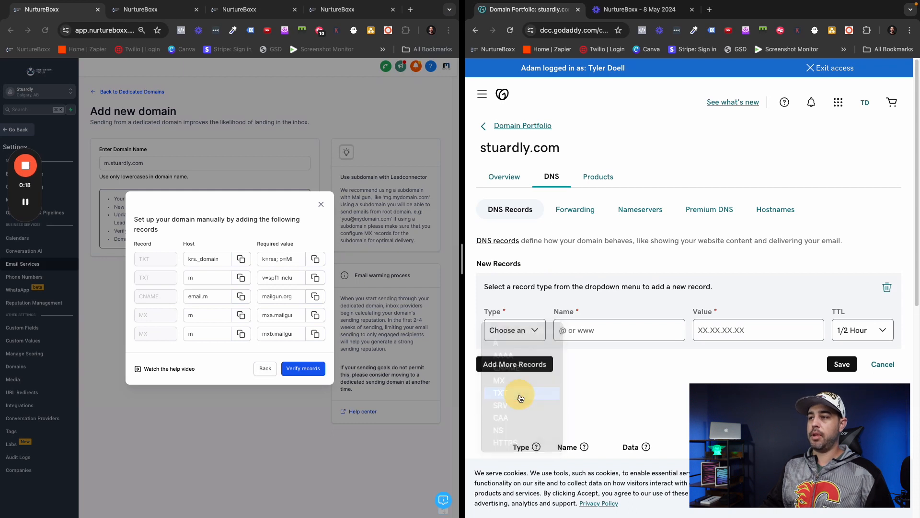
{"action": "left_click", "coordinate": [588, 337]}
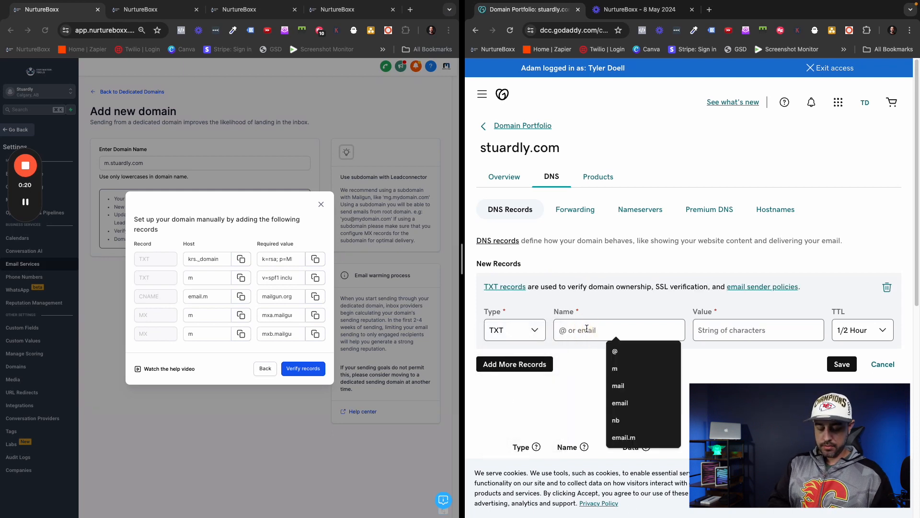
{"action": "type", "text": "m"}
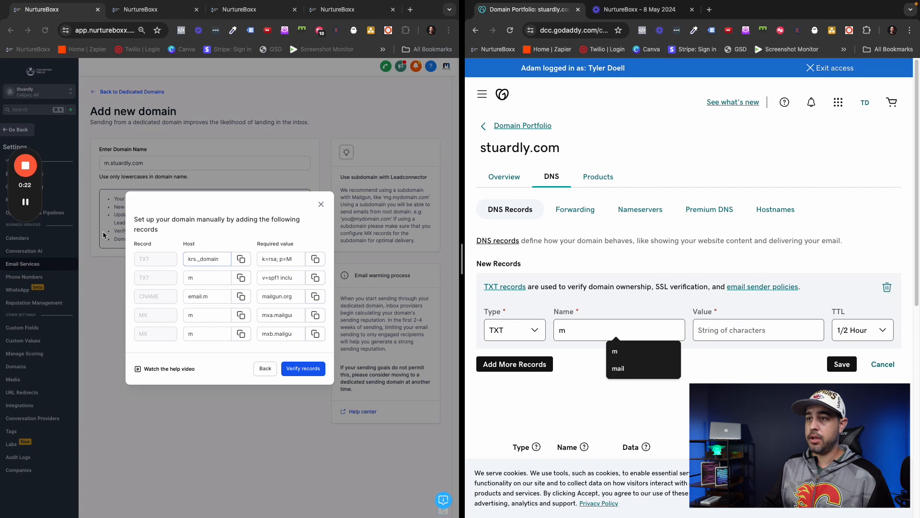
{"action": "left_click", "coordinate": [315, 281]}
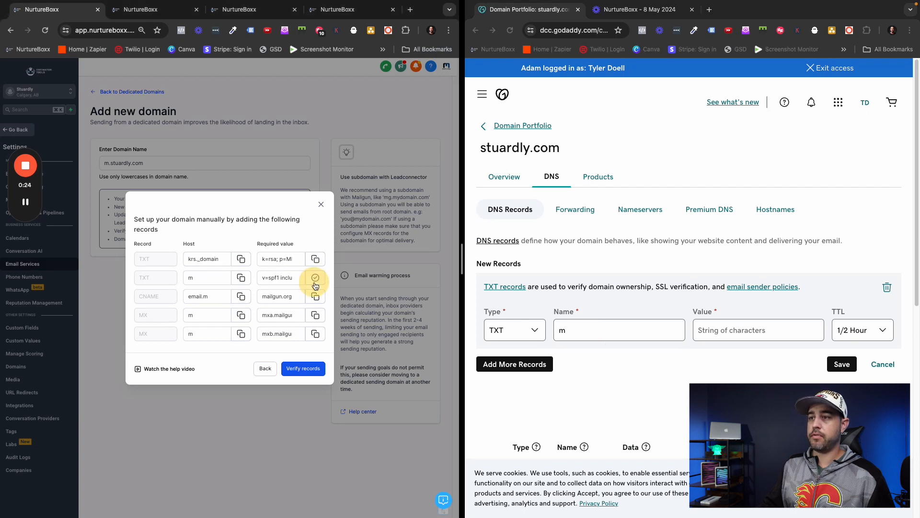
{"action": "left_click", "coordinate": [745, 331]}
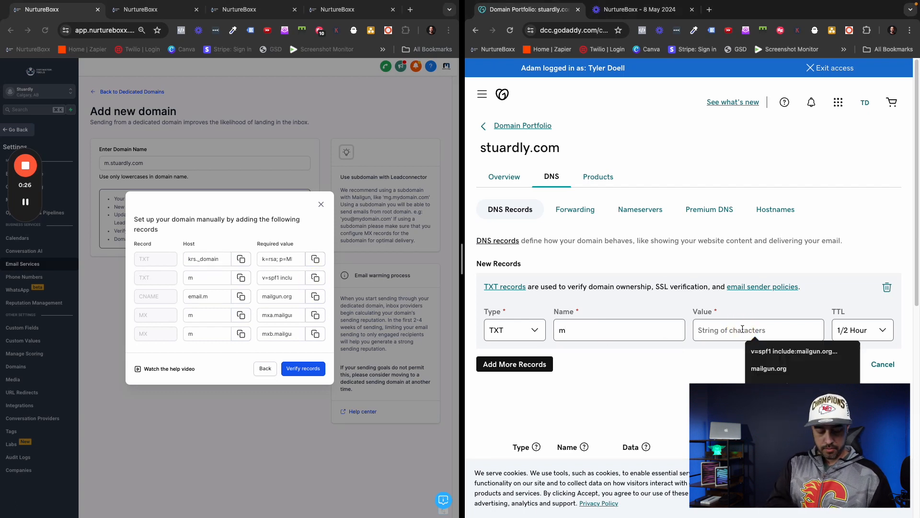
{"action": "key", "text": "ctrl+v"}
{"action": "left_click", "coordinate": [846, 366]}
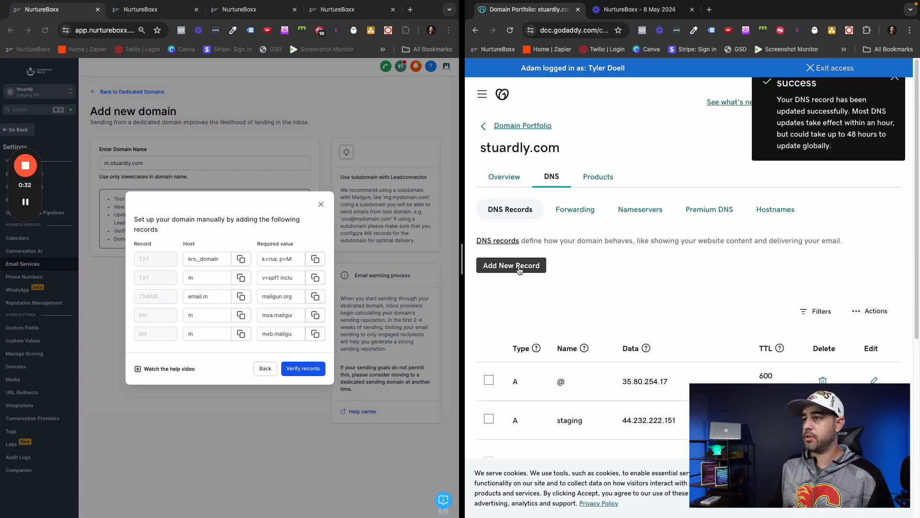
Add a CNAME DNS record for stuardly.com with name email.m and value mailgun.org
{"action": "left_click", "coordinate": [521, 266]}
{"action": "left_click", "coordinate": [243, 298]}
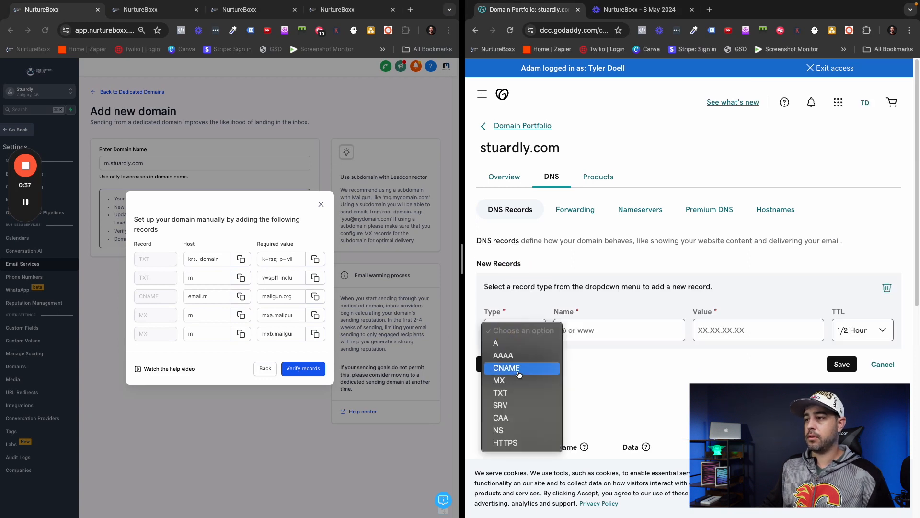
{"action": "left_click", "coordinate": [503, 371]}
{"action": "left_click", "coordinate": [618, 330]}
{"action": "key", "text": "ctrl+v"}
{"action": "left_click", "coordinate": [712, 340]}
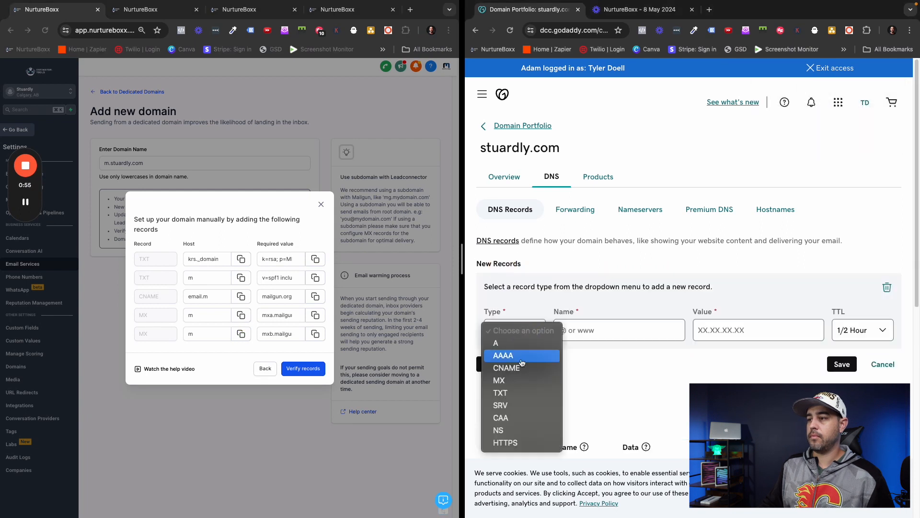
Add and save an MX DNS record for stuardly.com with name m, priority 10 and value mxa.mailgun.org
{"action": "left_click", "coordinate": [503, 376]}
{"action": "left_click", "coordinate": [582, 339]}
{"action": "type", "text": "m"}
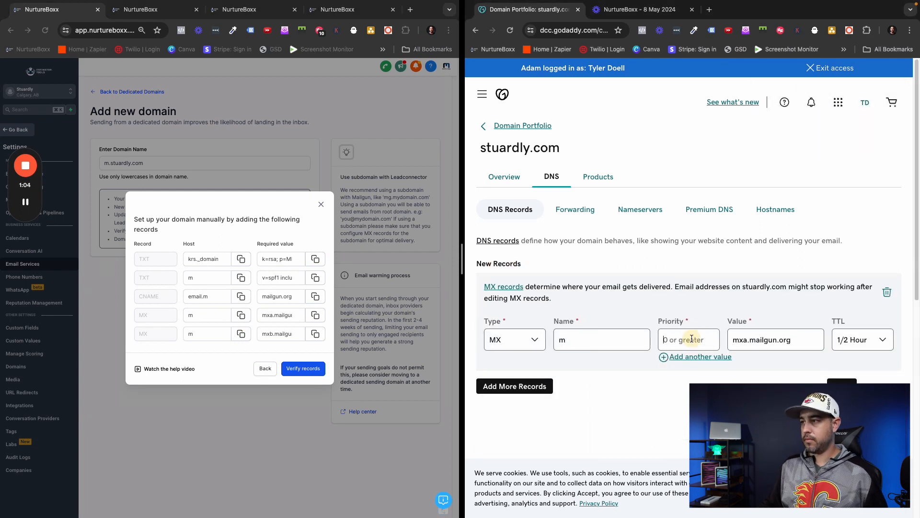
{"action": "left_click", "coordinate": [687, 339]}
{"action": "type", "text": "10"}
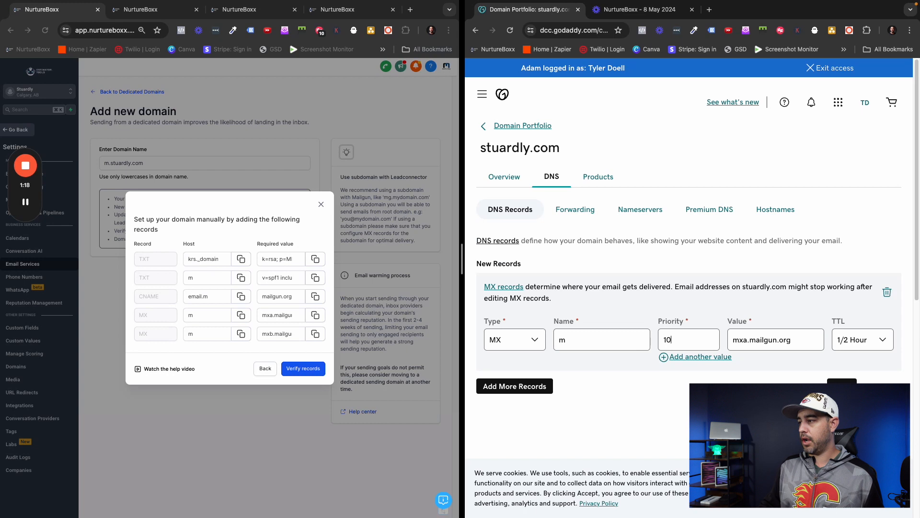
{"action": "left_click", "coordinate": [842, 386]}
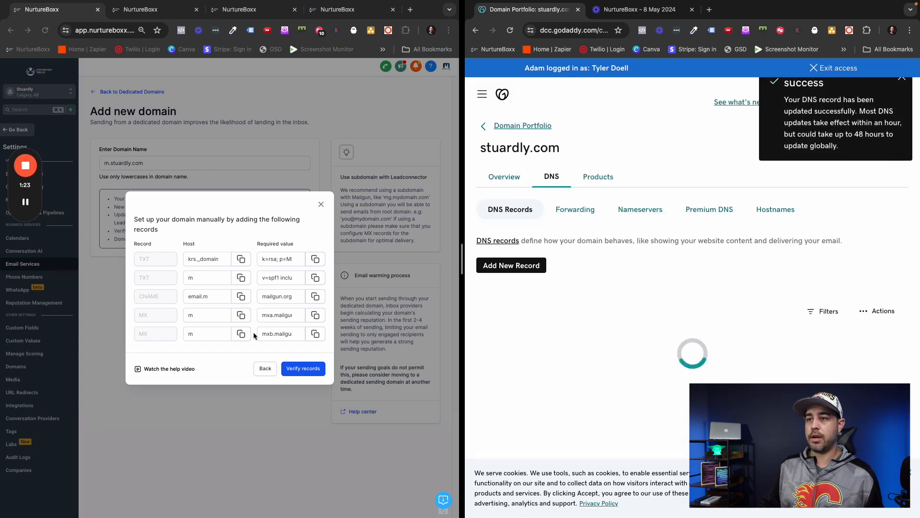
Add and save an MX DNS record with name m, priority 10 and value mxb.mailgun.org, and verify the sending domain's records
{"action": "left_click", "coordinate": [315, 334]}
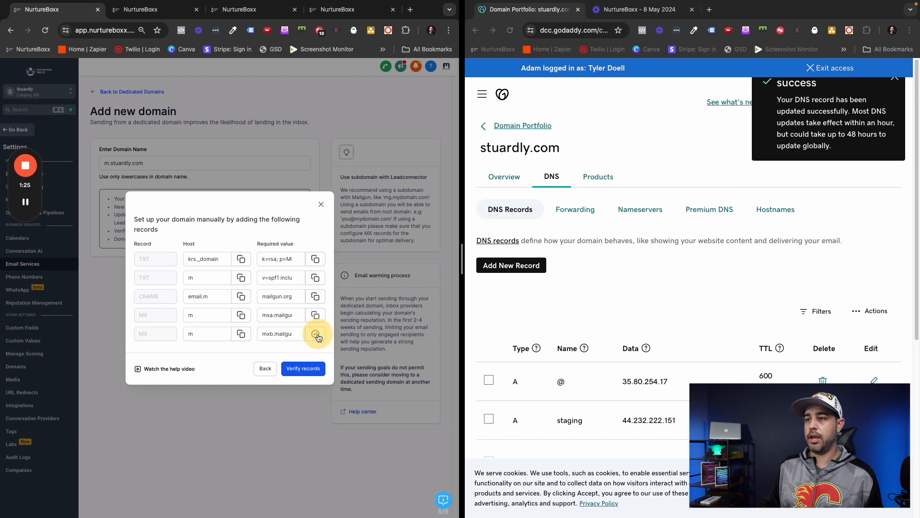
{"action": "left_click", "coordinate": [511, 265]}
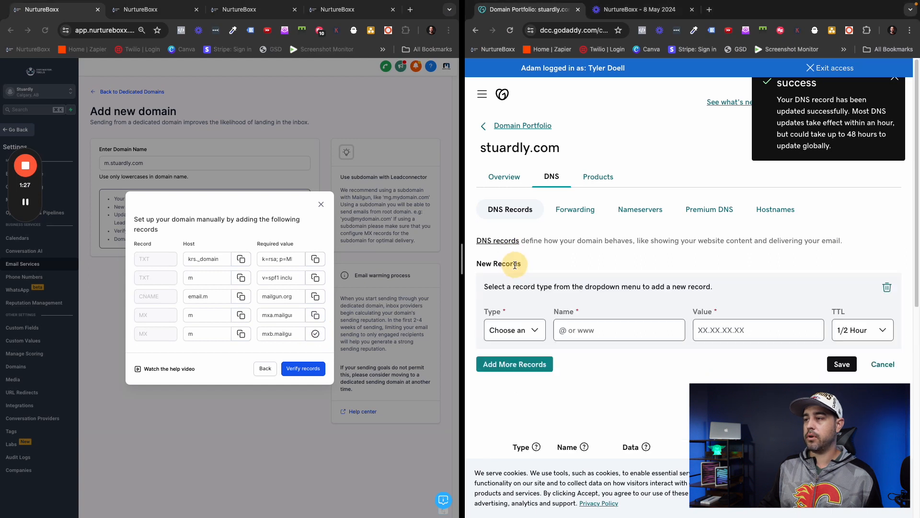
{"action": "left_click", "coordinate": [525, 329]}
{"action": "left_click", "coordinate": [522, 379]}
{"action": "left_click", "coordinate": [592, 336]}
{"action": "type", "text": "m"}
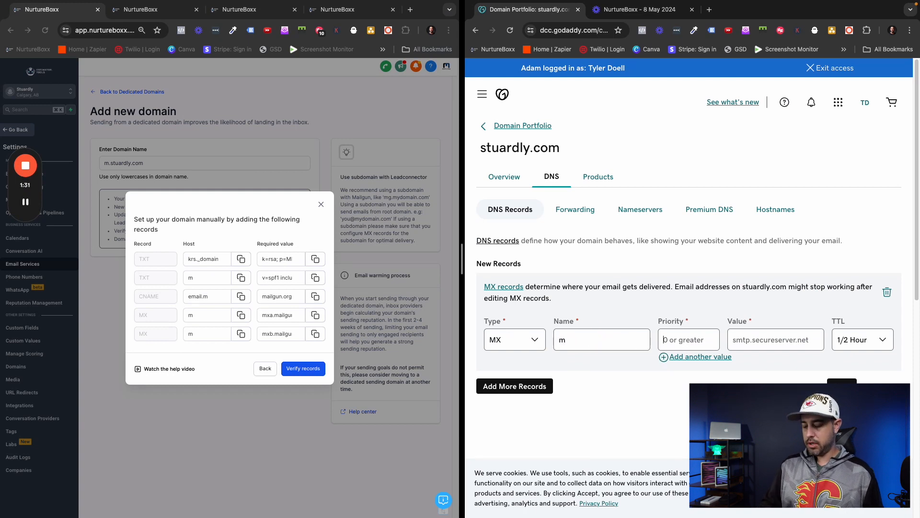
{"action": "key", "text": "Tab"}
{"action": "type", "text": "10"}
{"action": "key", "text": "Tab"}
{"action": "key", "text": "Tab"}
{"action": "key", "text": "super+v"}
{"action": "left_click", "coordinate": [844, 384]}
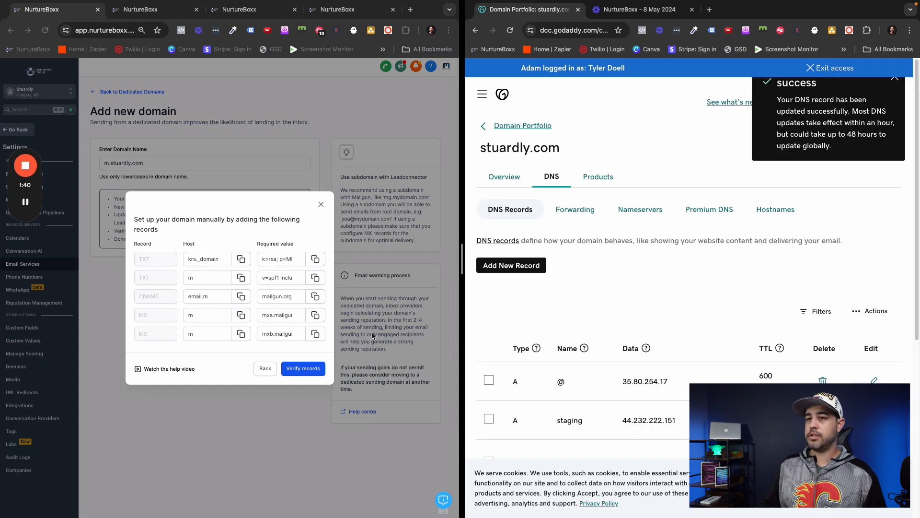
{"action": "left_click", "coordinate": [303, 368]}
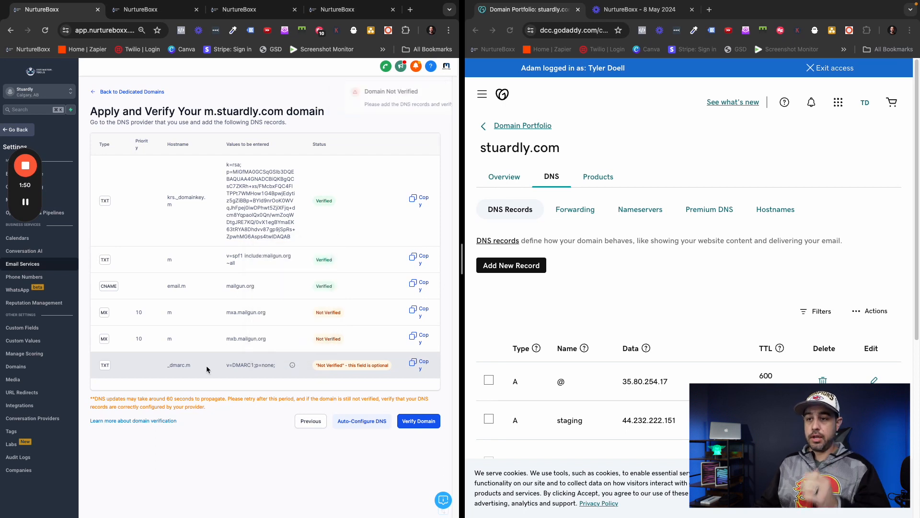
Add and save a TXT DNS record with name _dmarc.m and value v=DMARC1;p=none;, and verify the m.stuardly.com domain
{"action": "left_click_drag", "start_coordinate": [168, 365], "coordinate": [194, 365]}
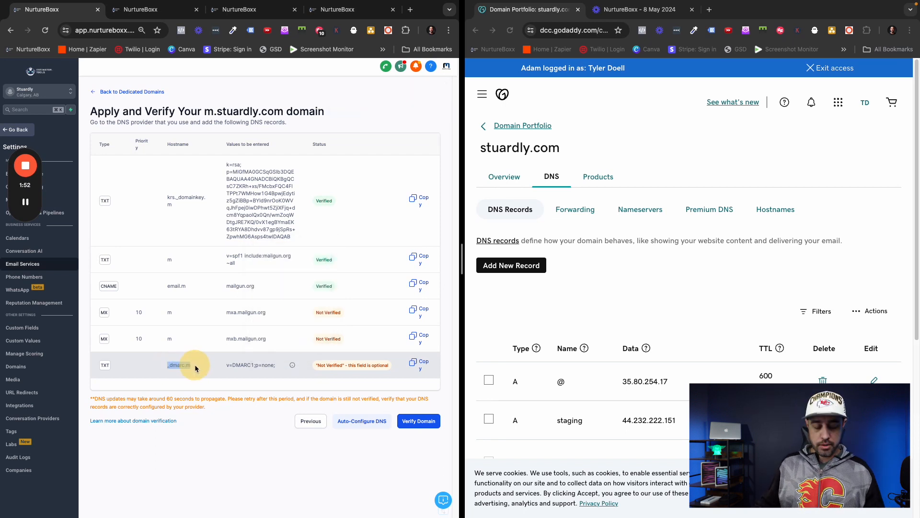
{"action": "left_click", "coordinate": [515, 265]}
{"action": "left_click", "coordinate": [531, 327]}
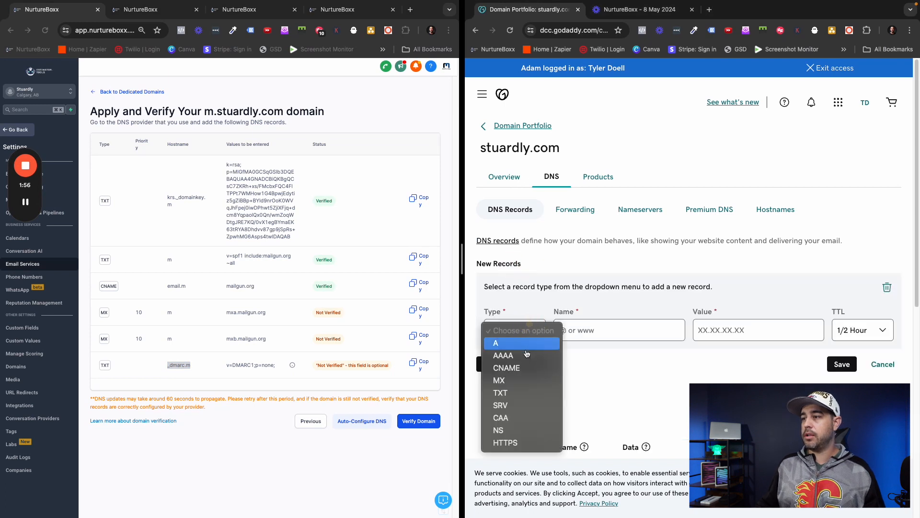
{"action": "left_click", "coordinate": [524, 391]}
{"action": "left_click", "coordinate": [574, 330]}
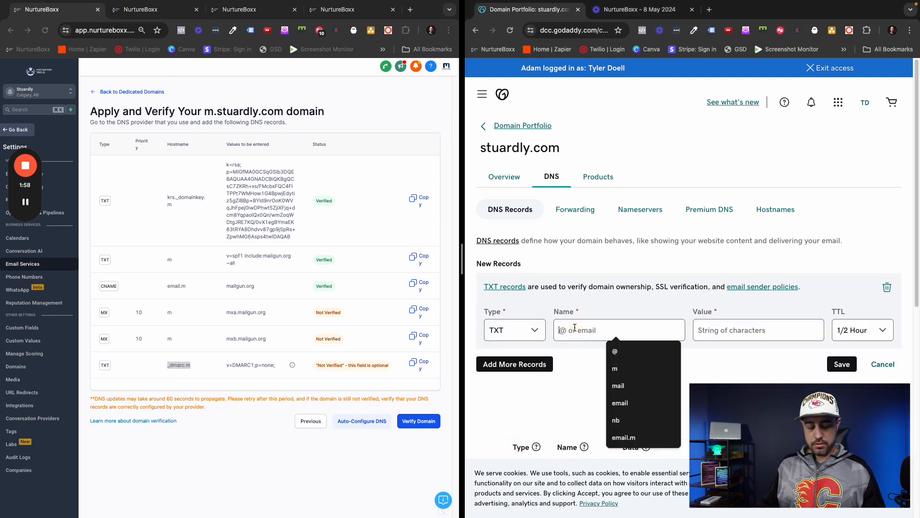
{"action": "key", "text": "ctrl+v"}
{"action": "left_click", "coordinate": [416, 363]}
{"action": "left_click", "coordinate": [729, 330]}
{"action": "key", "text": "ctrl+v"}
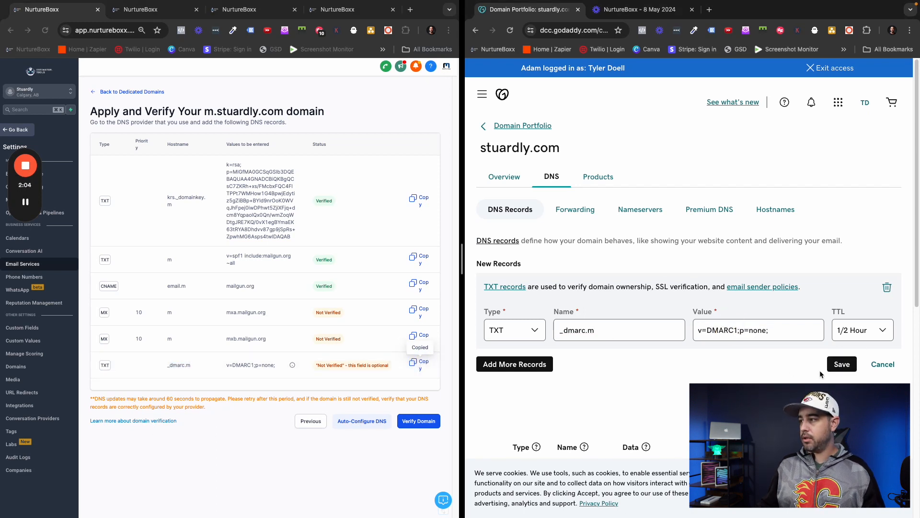
{"action": "left_click", "coordinate": [842, 364]}
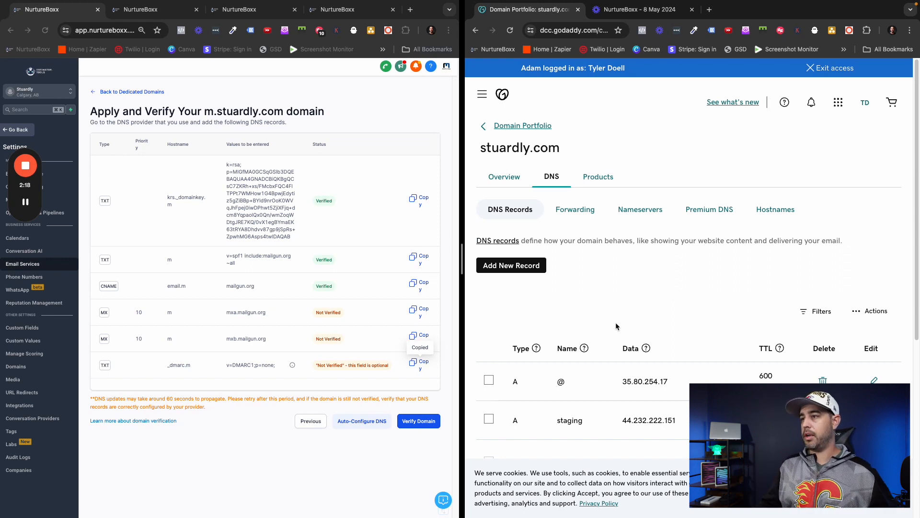
{"action": "left_click", "coordinate": [419, 426]}
{"action": "left_click", "coordinate": [418, 422]}
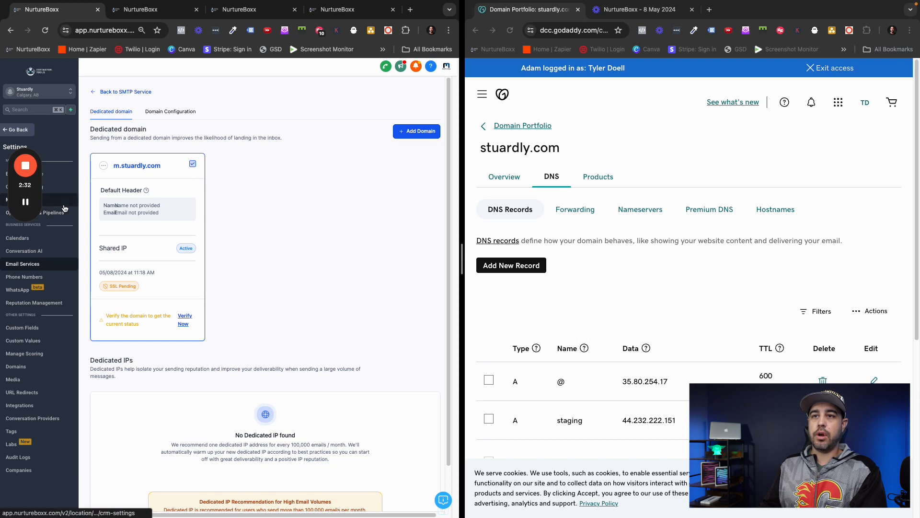
Add s.stuardly.com as a new domain in the sub-account's Domains settings and choose to add its record manually
{"action": "left_click_drag", "start_coordinate": [34, 187], "coordinate": [467, 210]}
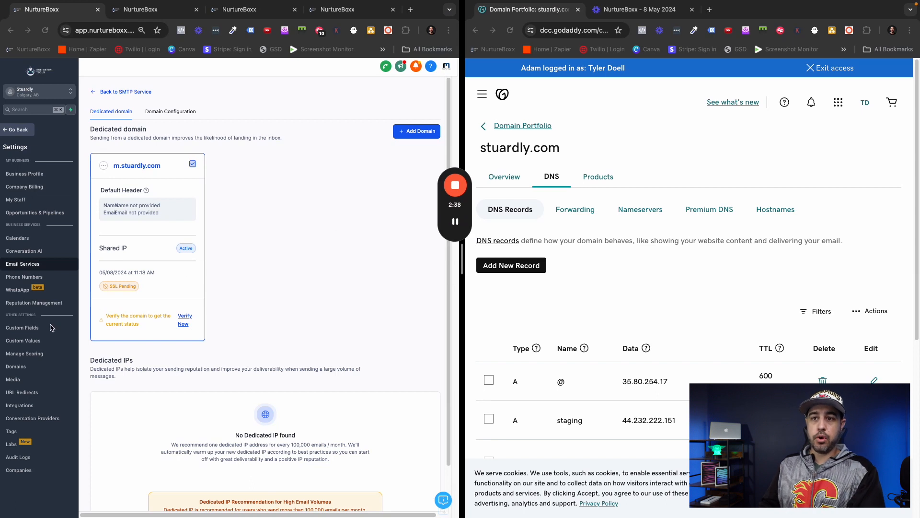
{"action": "left_click", "coordinate": [19, 366]}
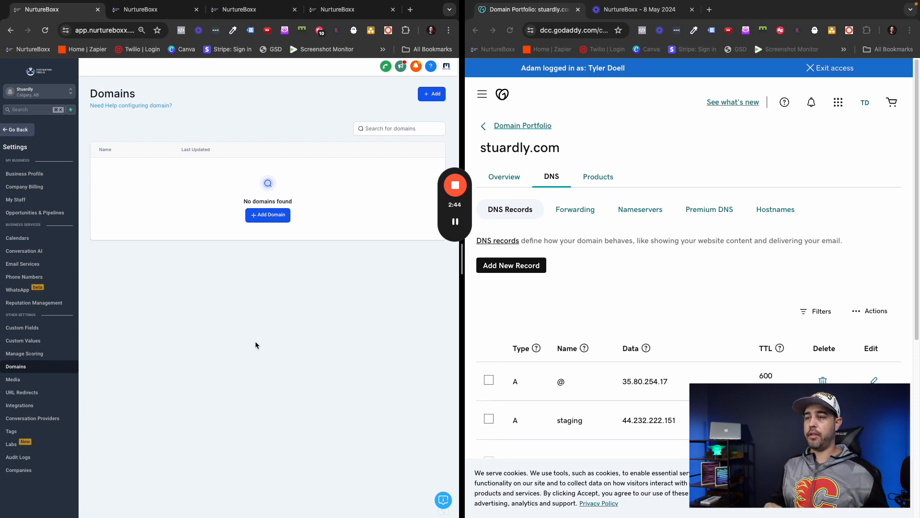
{"action": "left_click", "coordinate": [270, 221]}
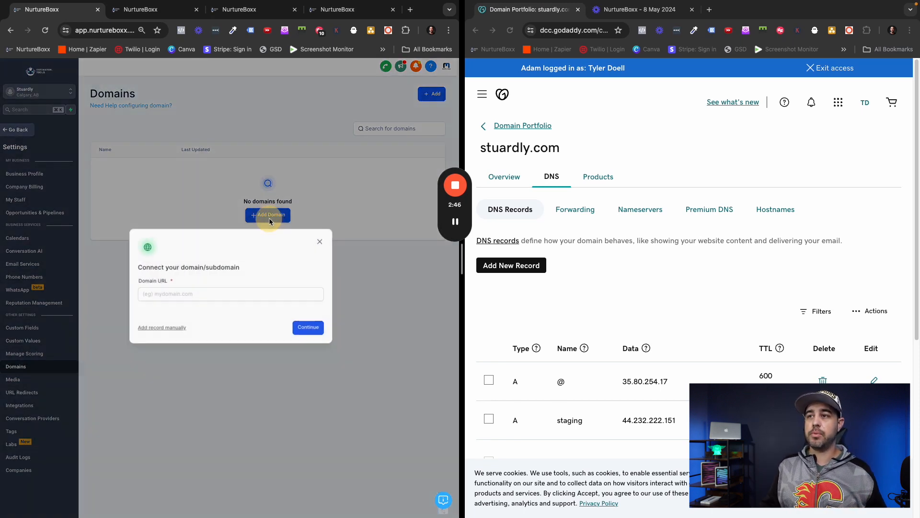
{"action": "left_click", "coordinate": [229, 295]}
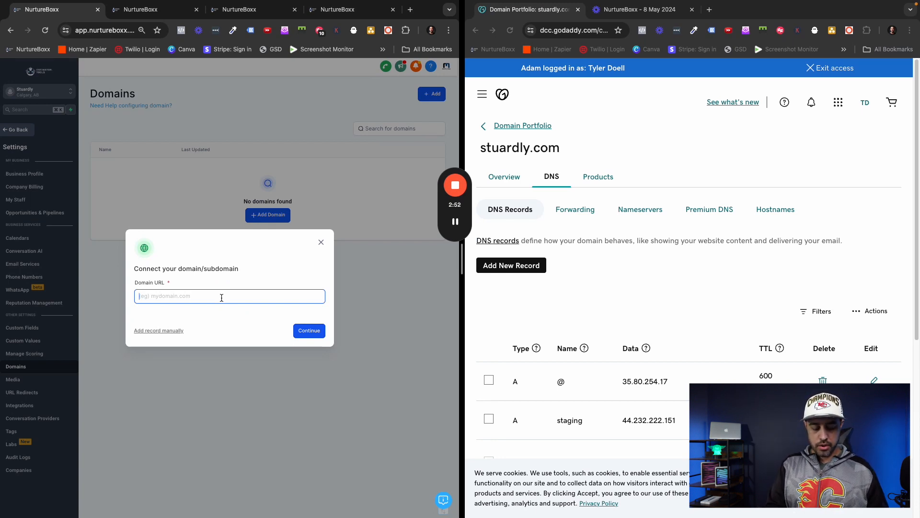
{"action": "type", "text": "s.stuary"}
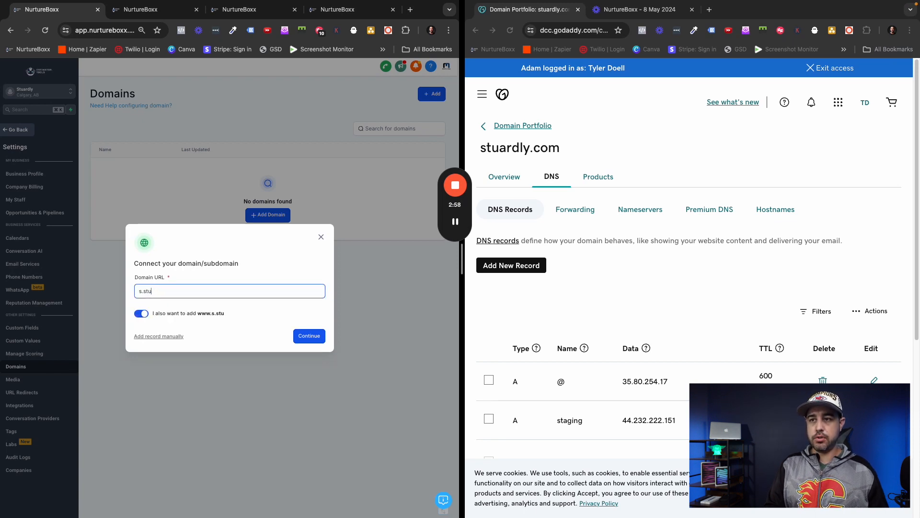
{"action": "key", "text": "BackSpace"}
{"action": "key", "text": "BackSpace"}
{"action": "key", "text": "BackSpace"}
{"action": "key", "text": "BackSpace"}
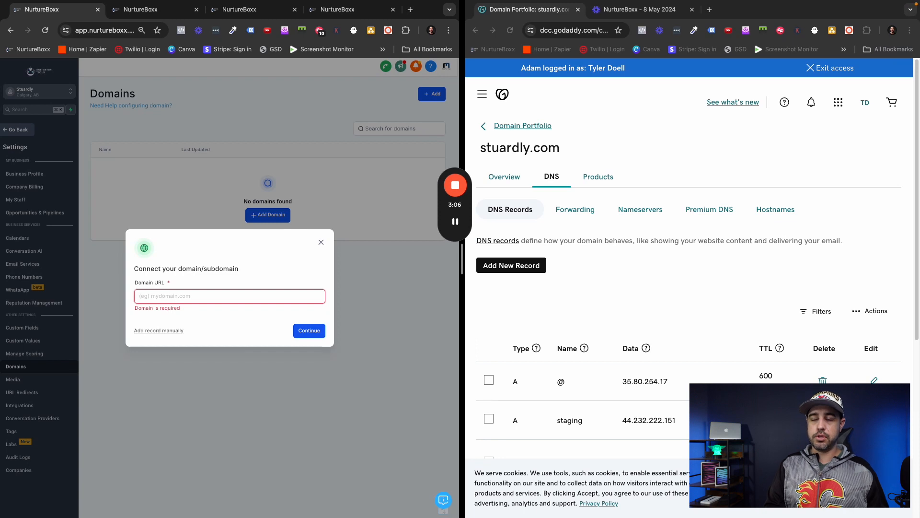
{"action": "type", "text": "s.stuardly.com"}
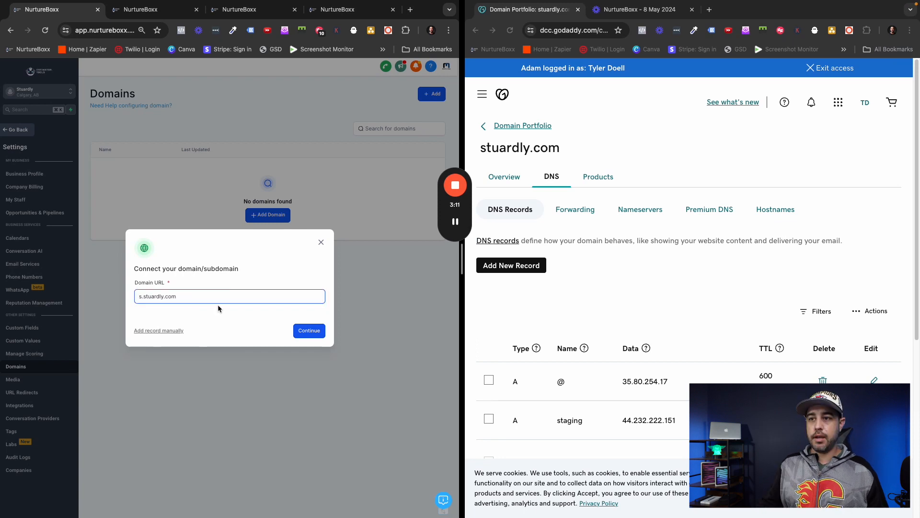
{"action": "left_click", "coordinate": [159, 331]}
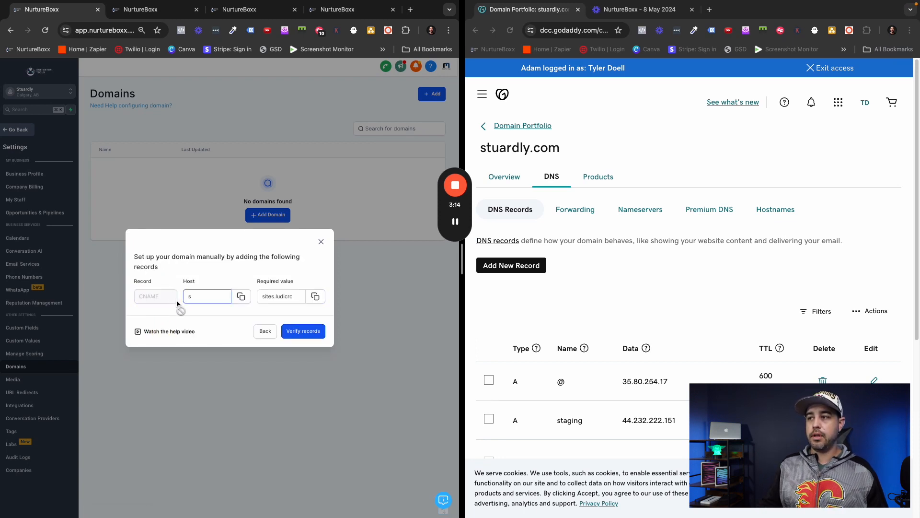
Add and save a CNAME DNS record with name s and value sites.ludicrous.cloud, and verify the record for s.stuardly.com
{"action": "left_click", "coordinate": [485, 265]}
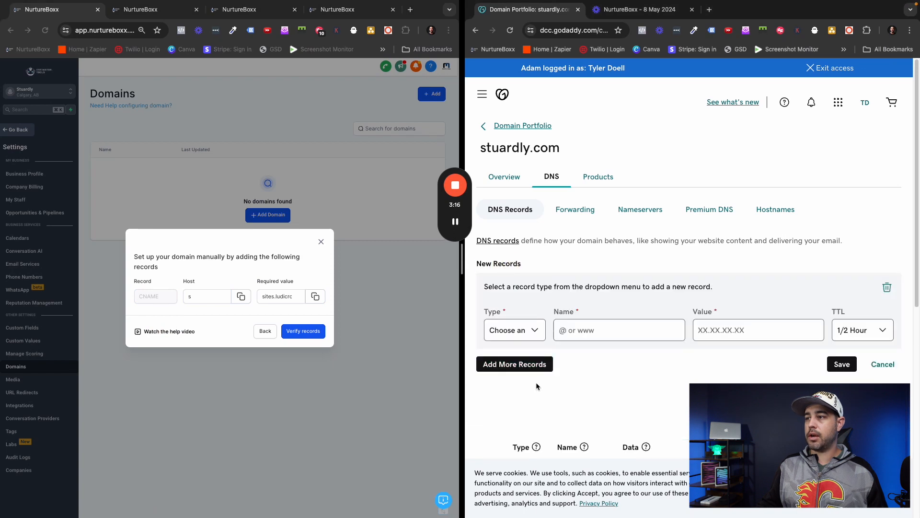
{"action": "left_click", "coordinate": [536, 339]}
{"action": "left_click", "coordinate": [525, 369]}
{"action": "left_click", "coordinate": [574, 336]}
{"action": "type", "text": "s"}
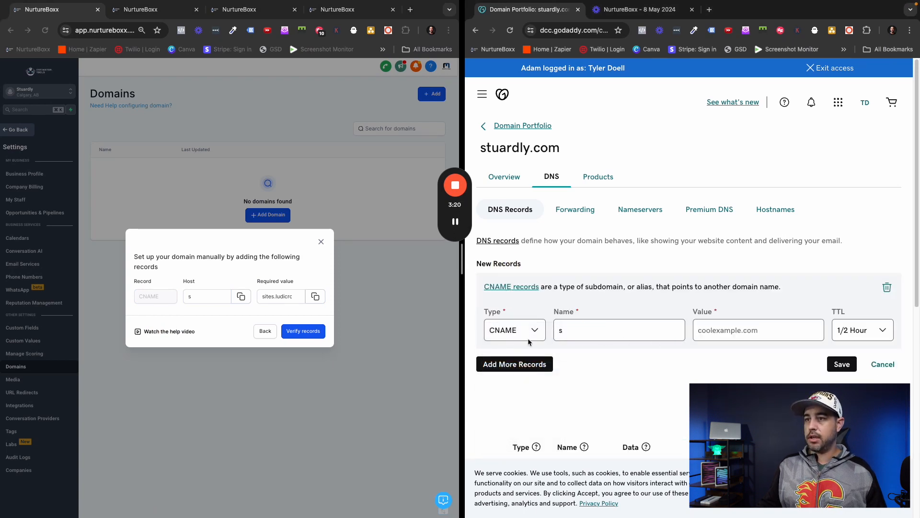
{"action": "left_click", "coordinate": [317, 296]}
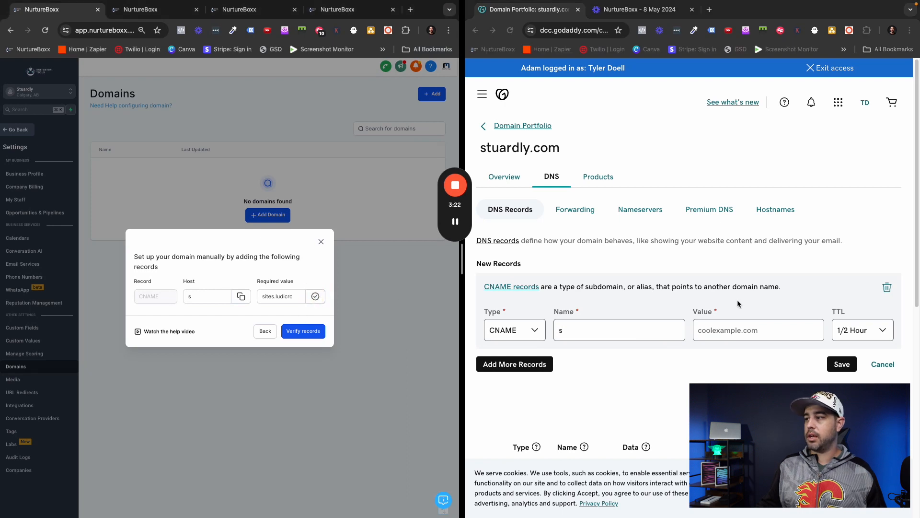
{"action": "left_click", "coordinate": [732, 331]}
{"action": "key", "text": "ctrl+v"}
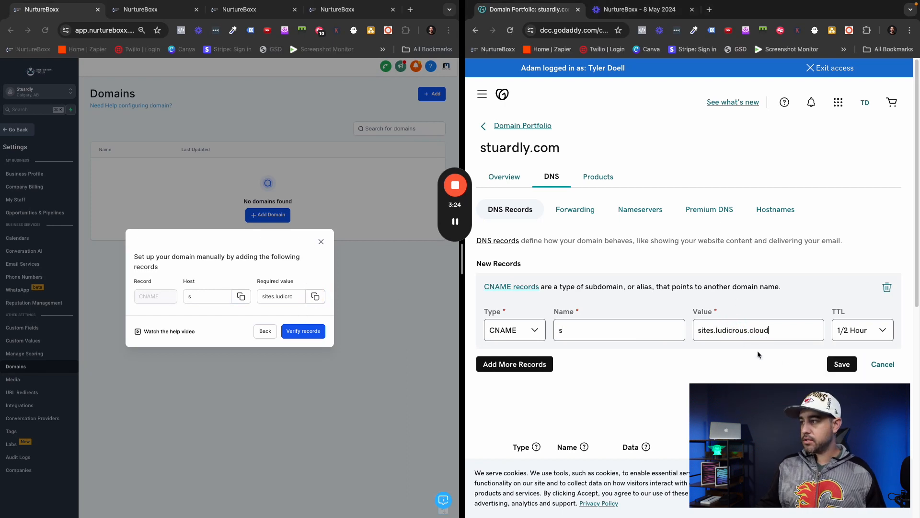
{"action": "left_click", "coordinate": [839, 366]}
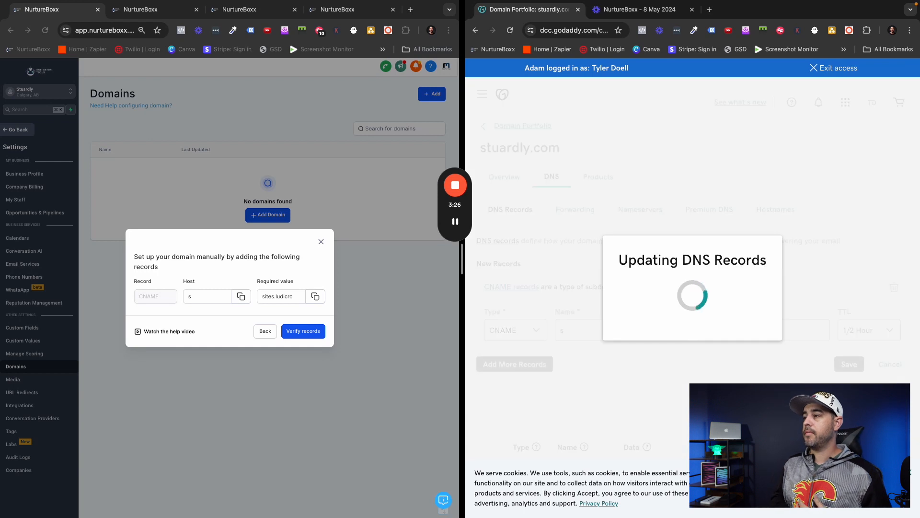
{"action": "left_click", "coordinate": [316, 332]}
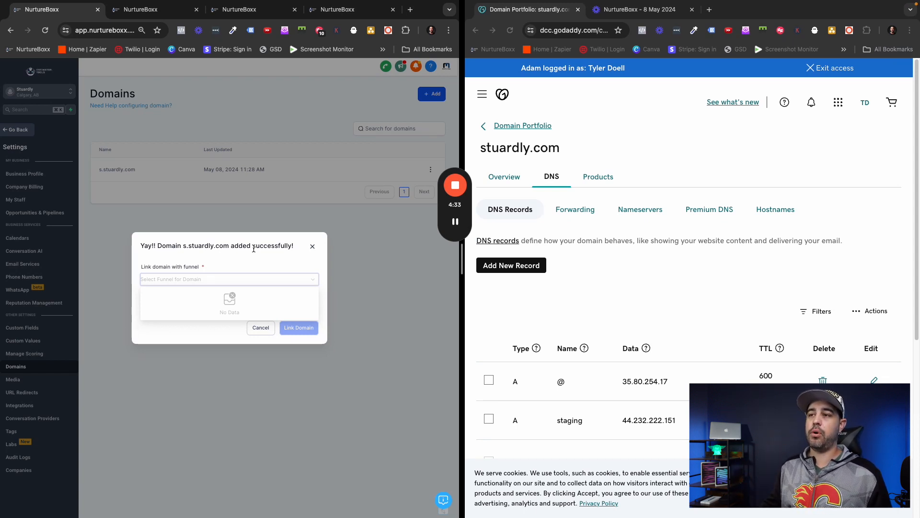
{"action": "left_click", "coordinate": [253, 257]}
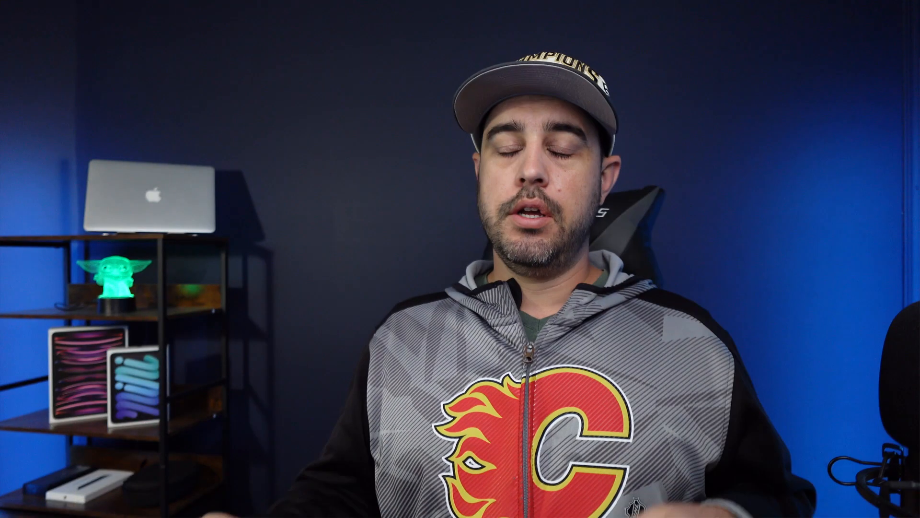